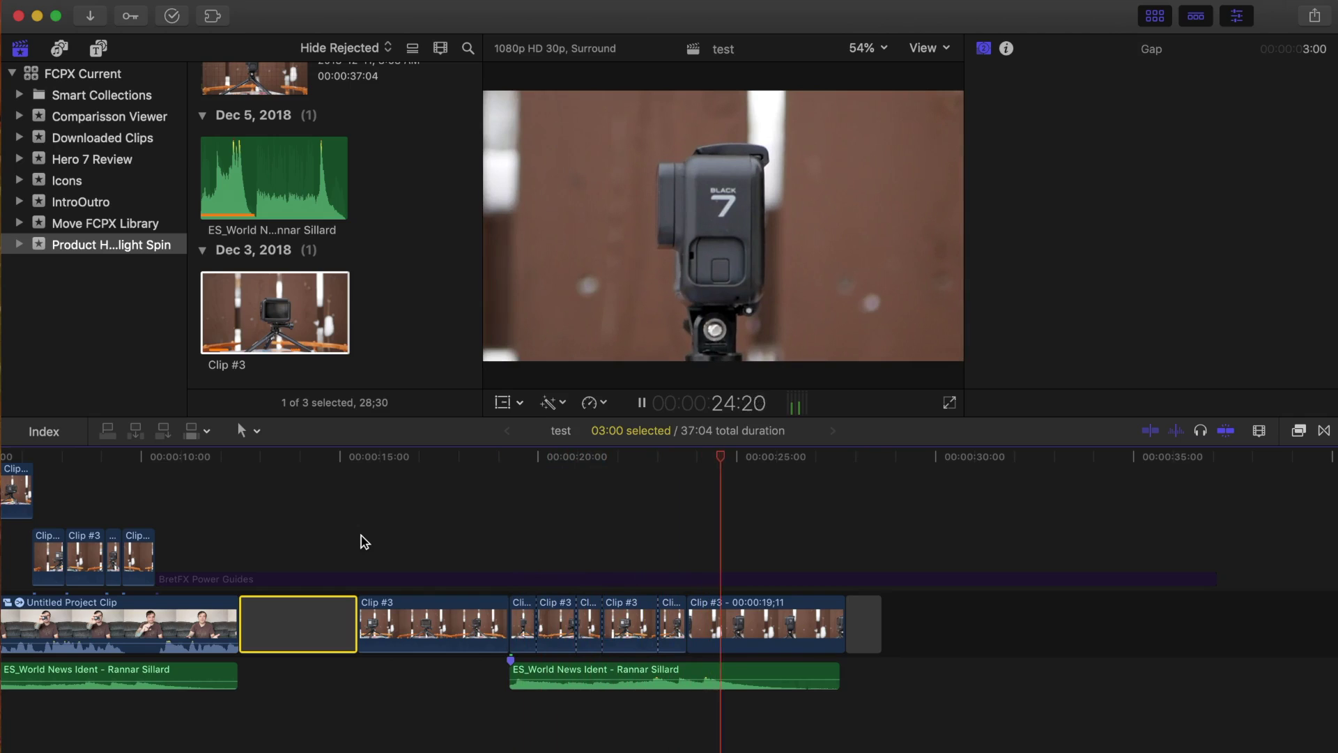
# - Stop playback and try the AVCHD 1080 60i recording format before returning to MP4 4K 30p
pyautogui.press('space')
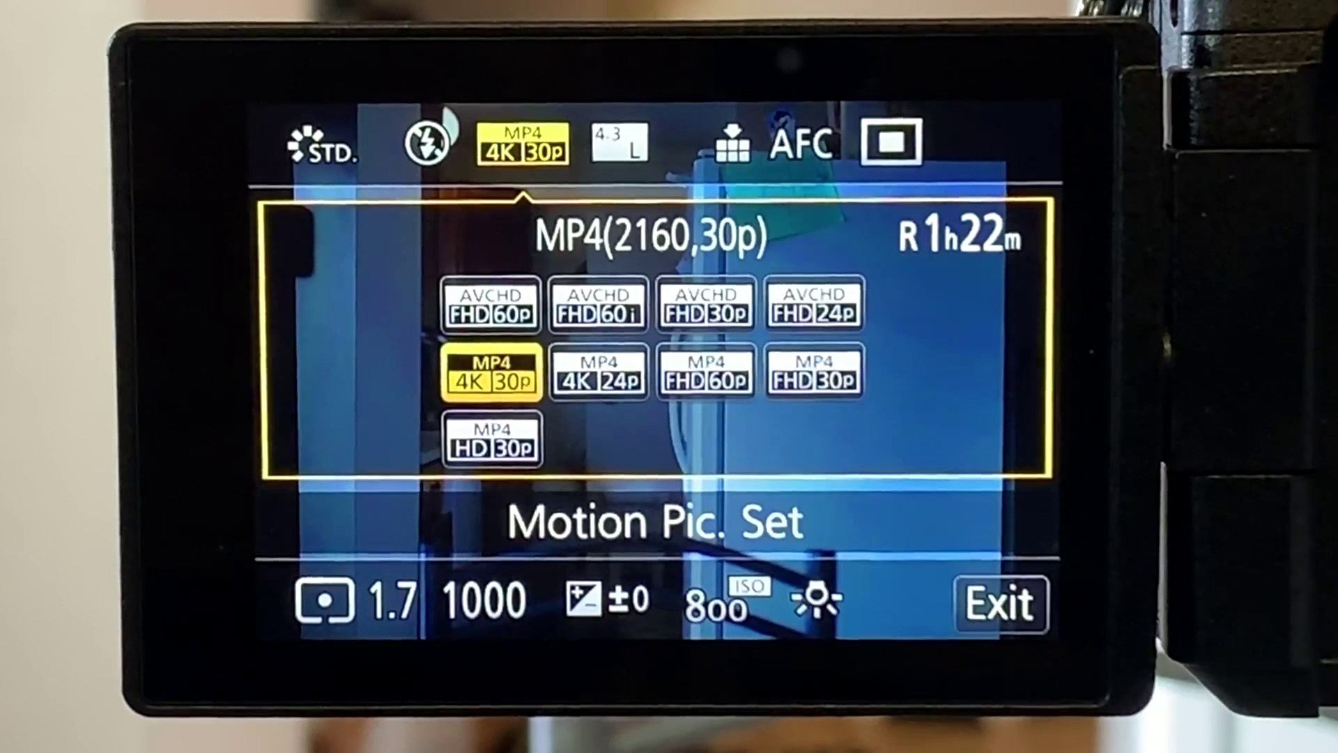
pyautogui.click(598, 305)
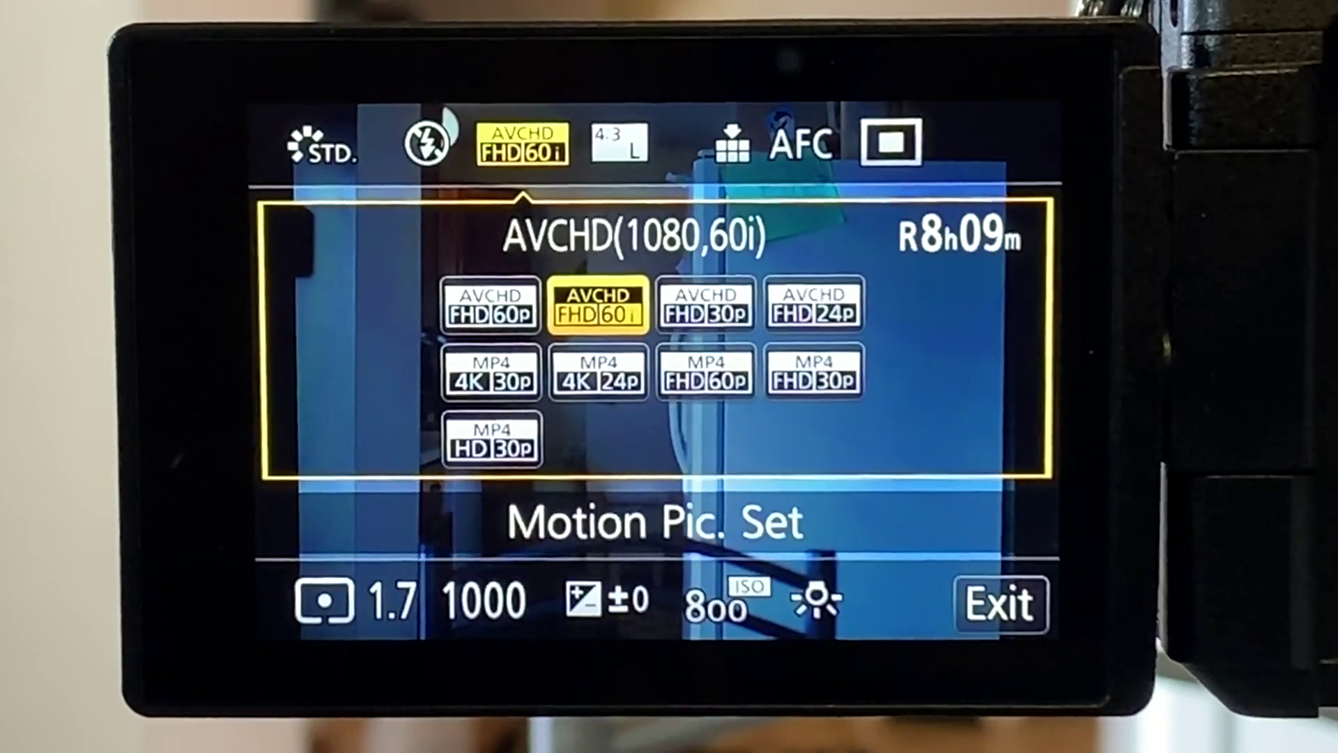
pyautogui.click(492, 373)
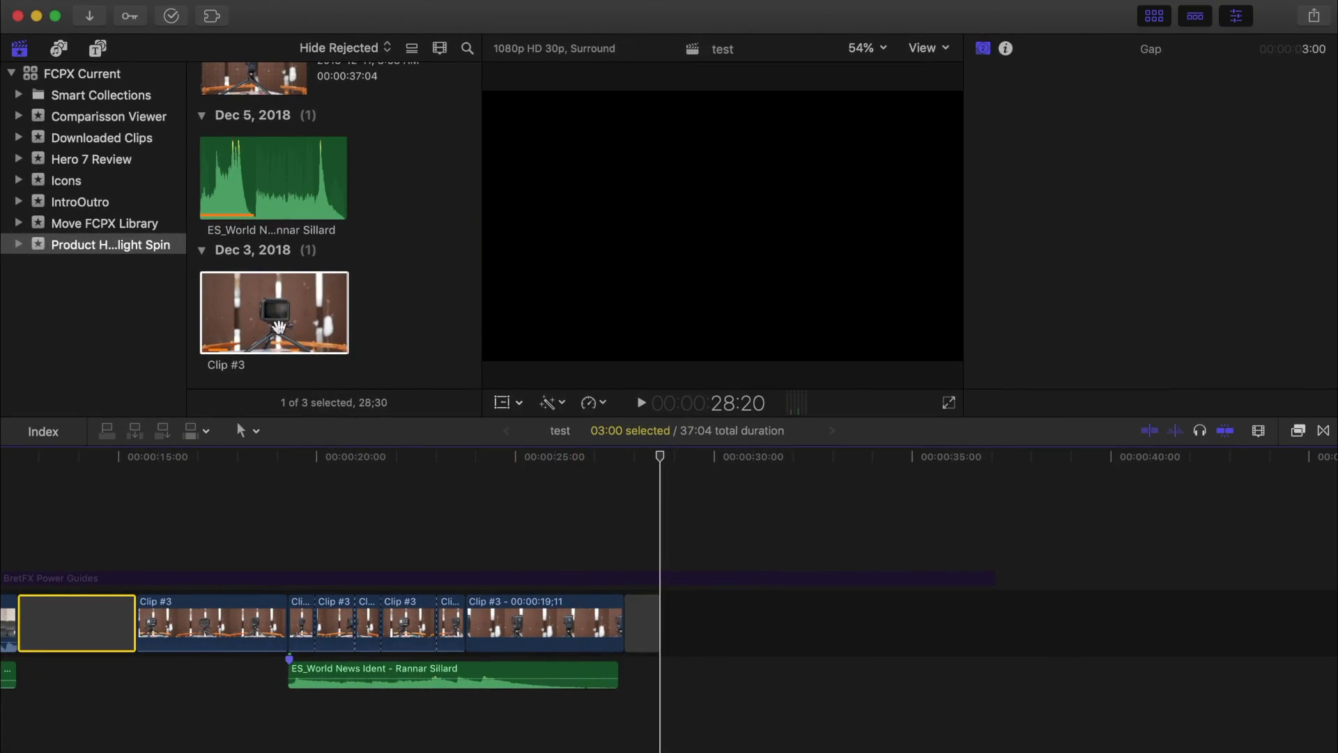
# - Append a 1;54 range of Clip #3 to the timeline's end, then select and zoom to it
pyautogui.click(279, 328)
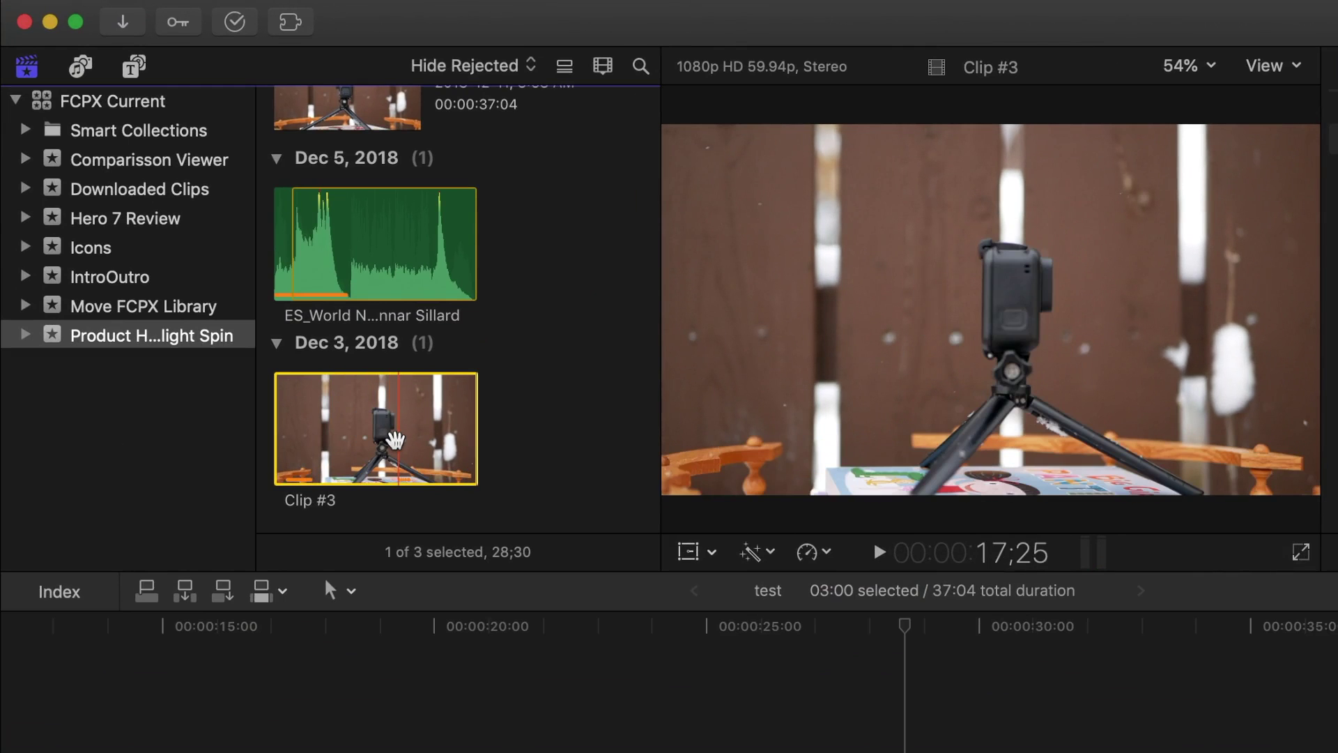
pyautogui.press('i')
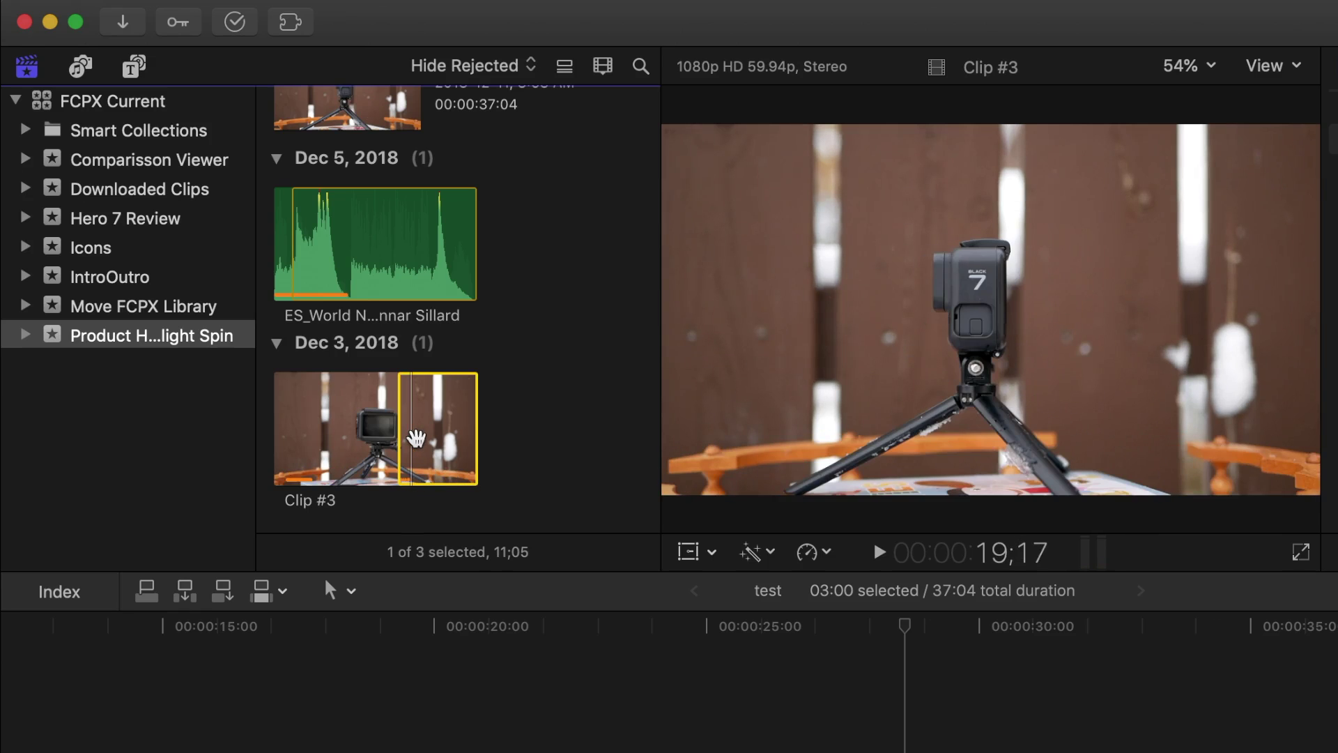
pyautogui.press('o')
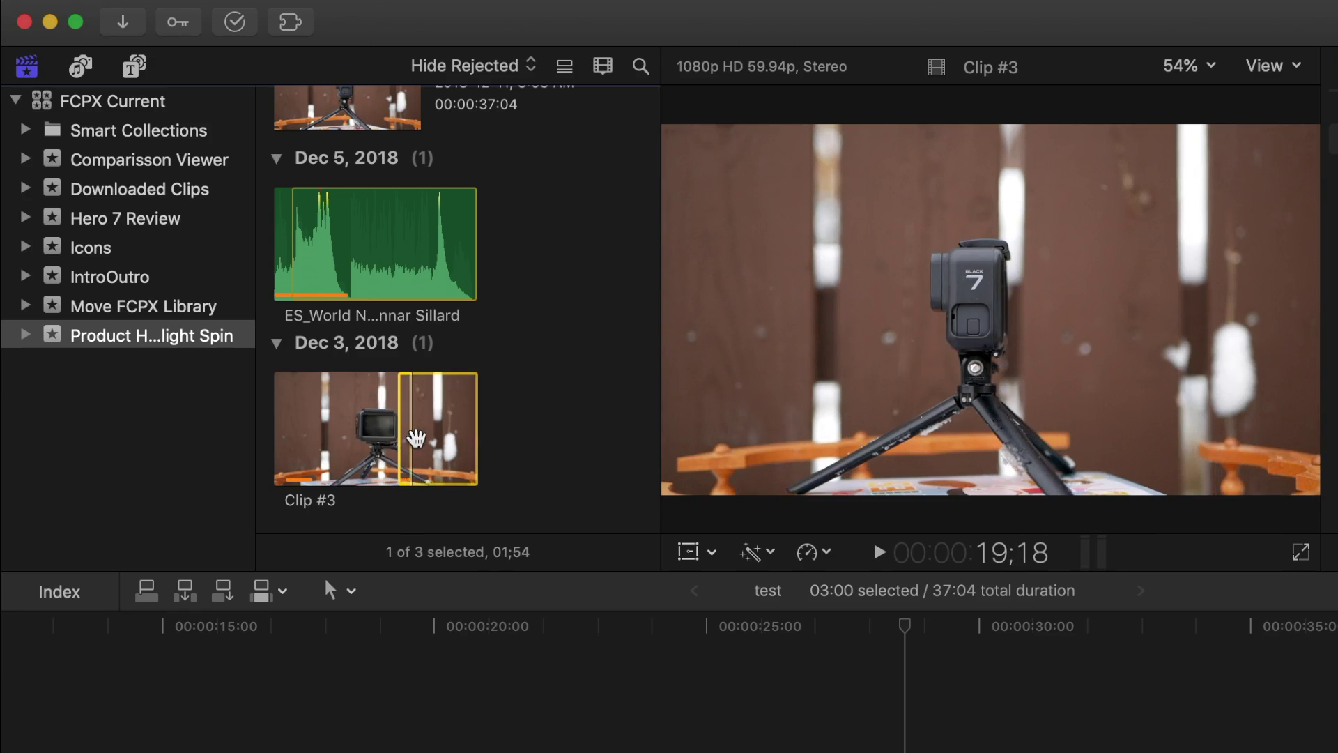
pyautogui.press('e')
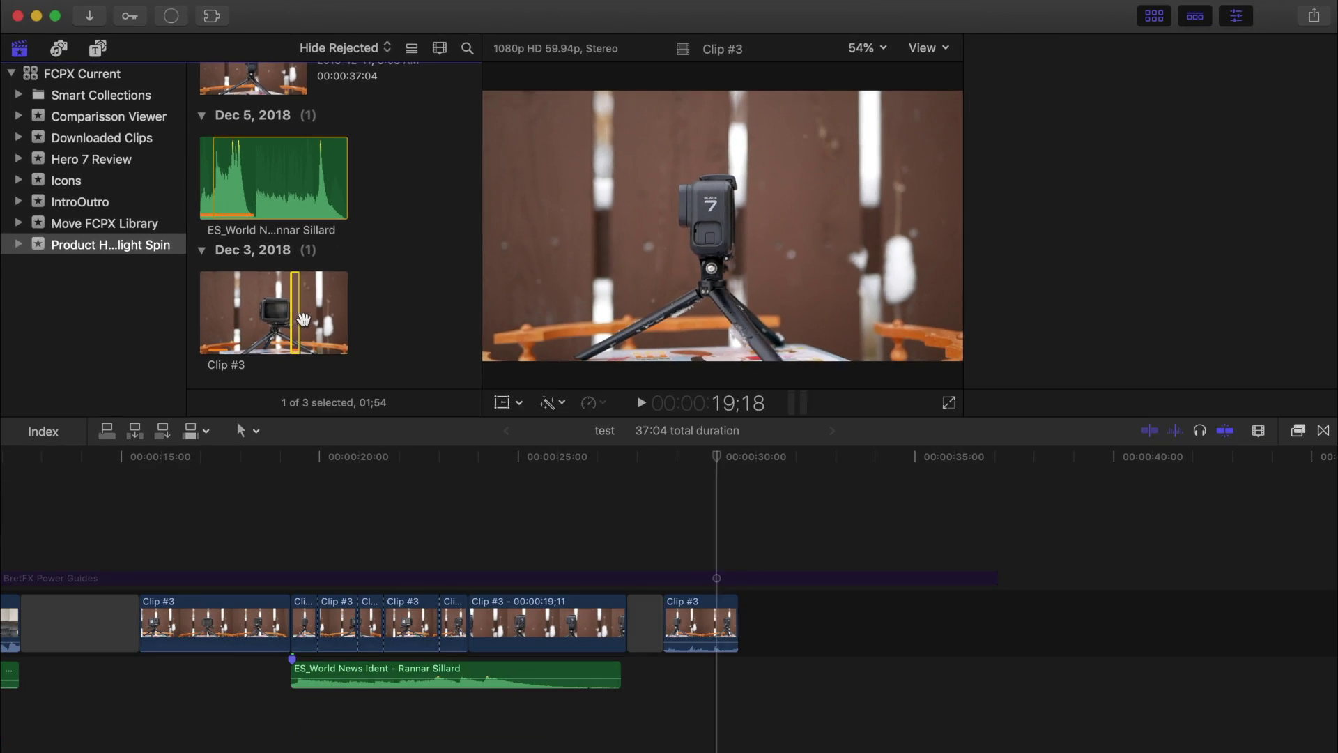
pyautogui.press('super+4')
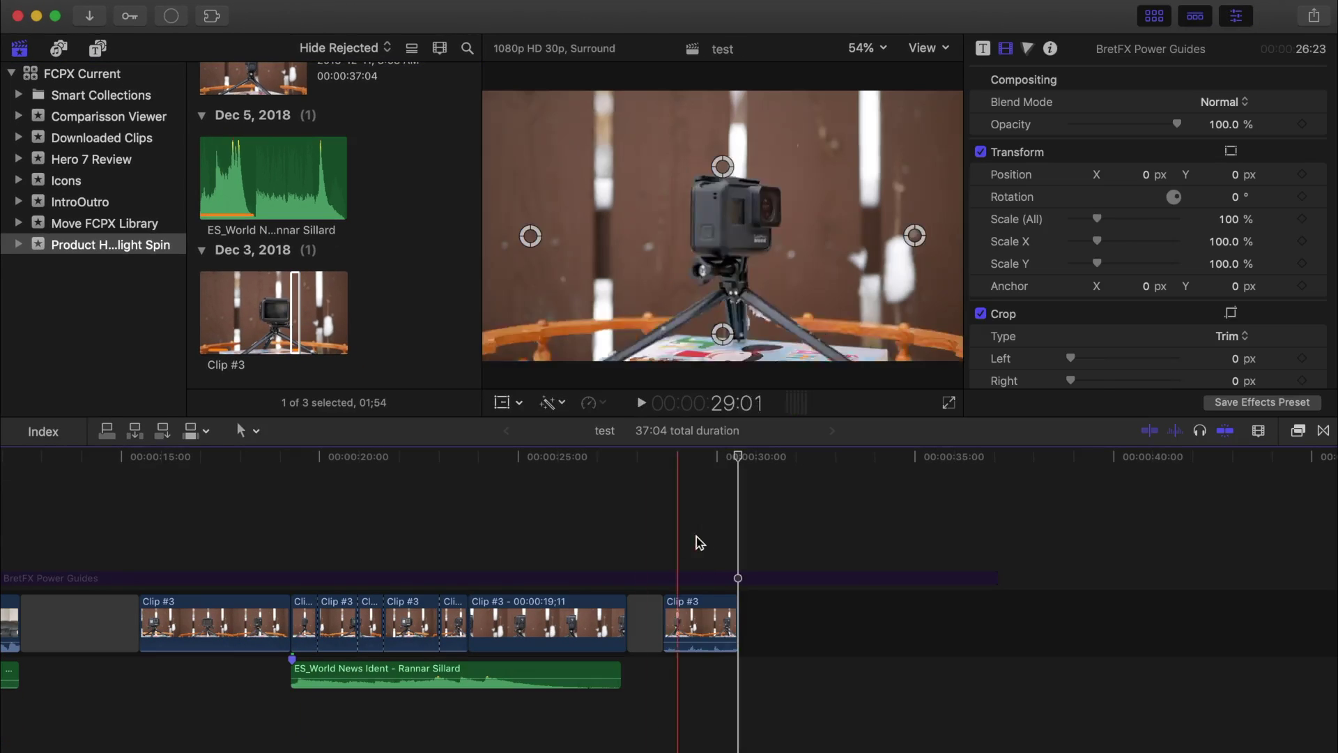
pyautogui.click(696, 627)
pyautogui.press('super+equal')
pyautogui.press('super+equal')
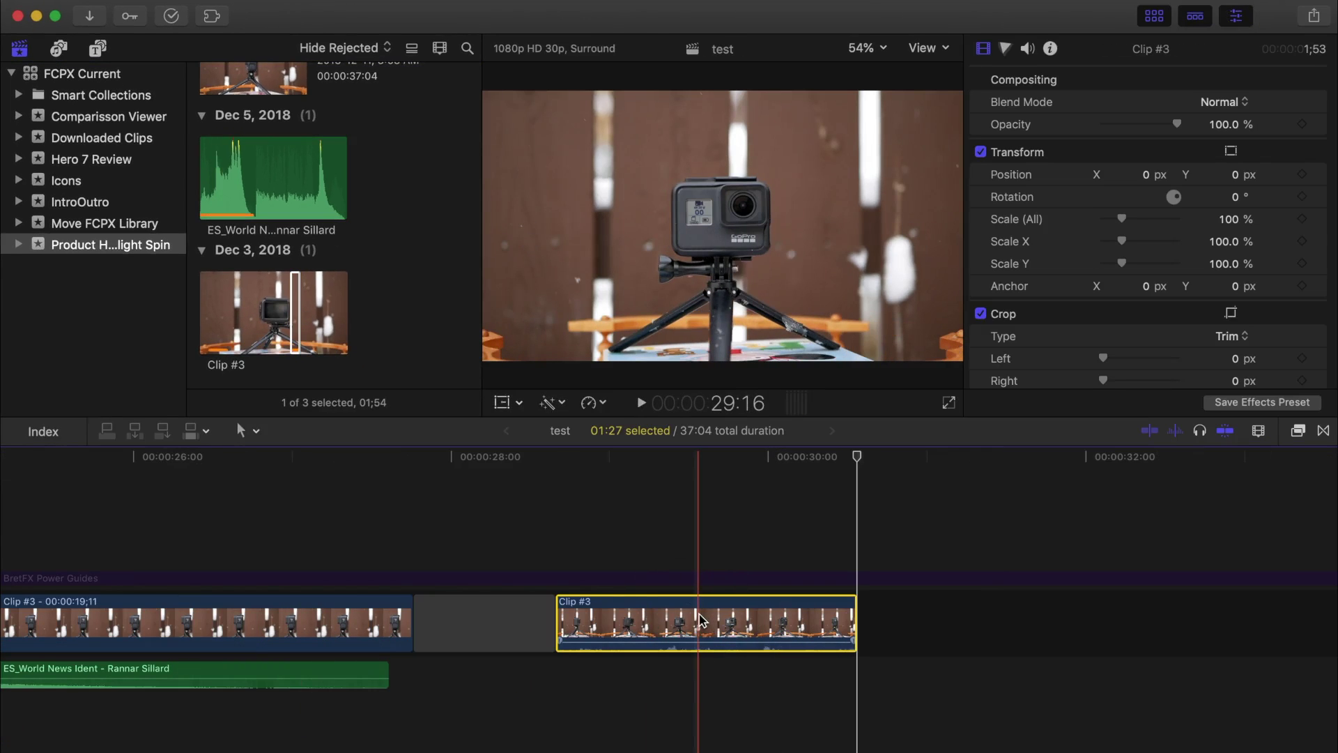
# - Scale the new Clip #3 up to 144% with a slight tilt using on-screen transform controls
pyautogui.click(501, 404)
pyautogui.click(695, 578)
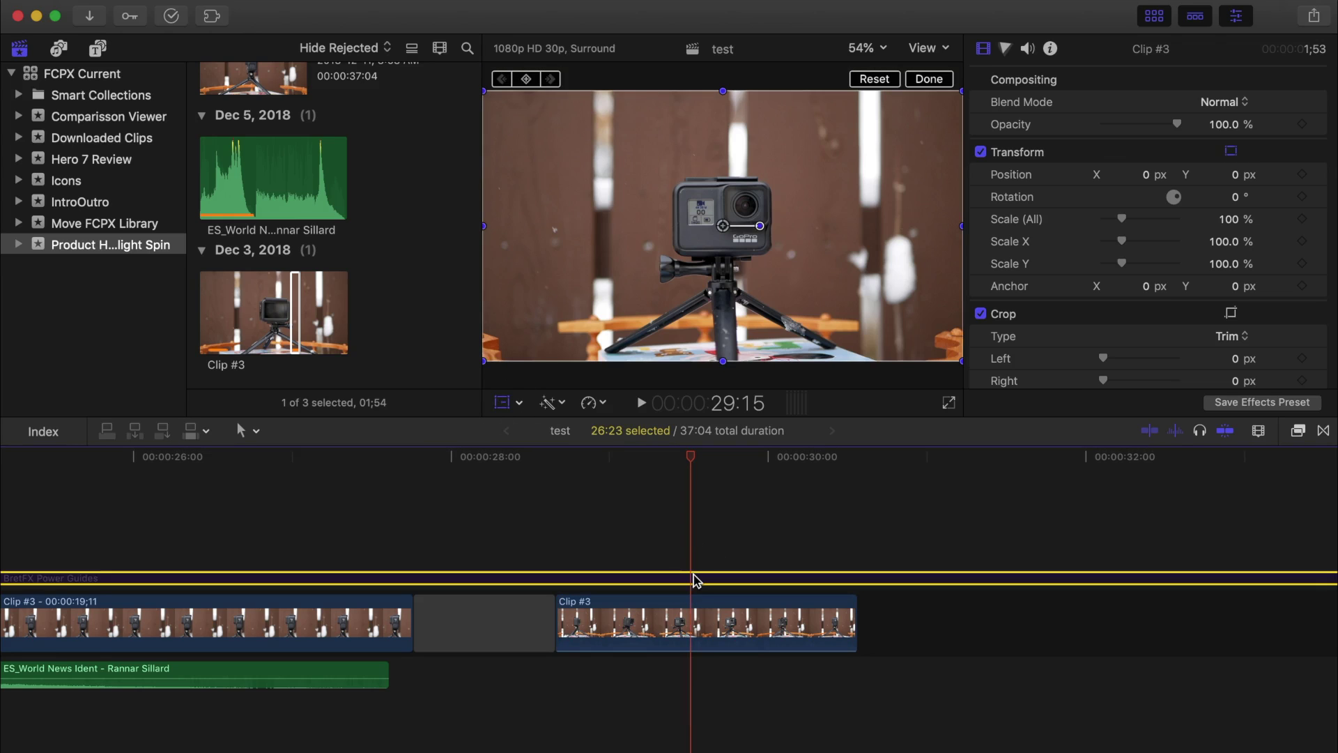
pyautogui.click(697, 613)
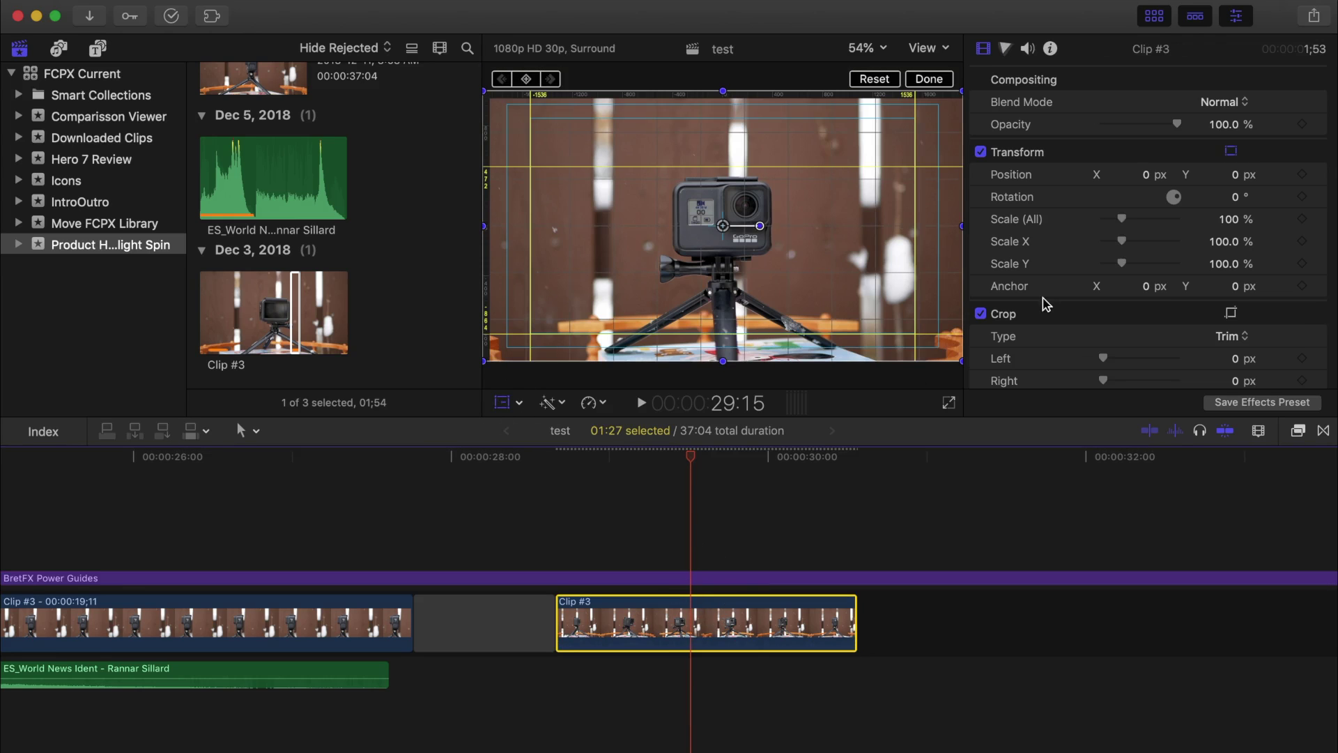
pyautogui.moveTo(1116, 224); pyautogui.dragTo(1132, 224)
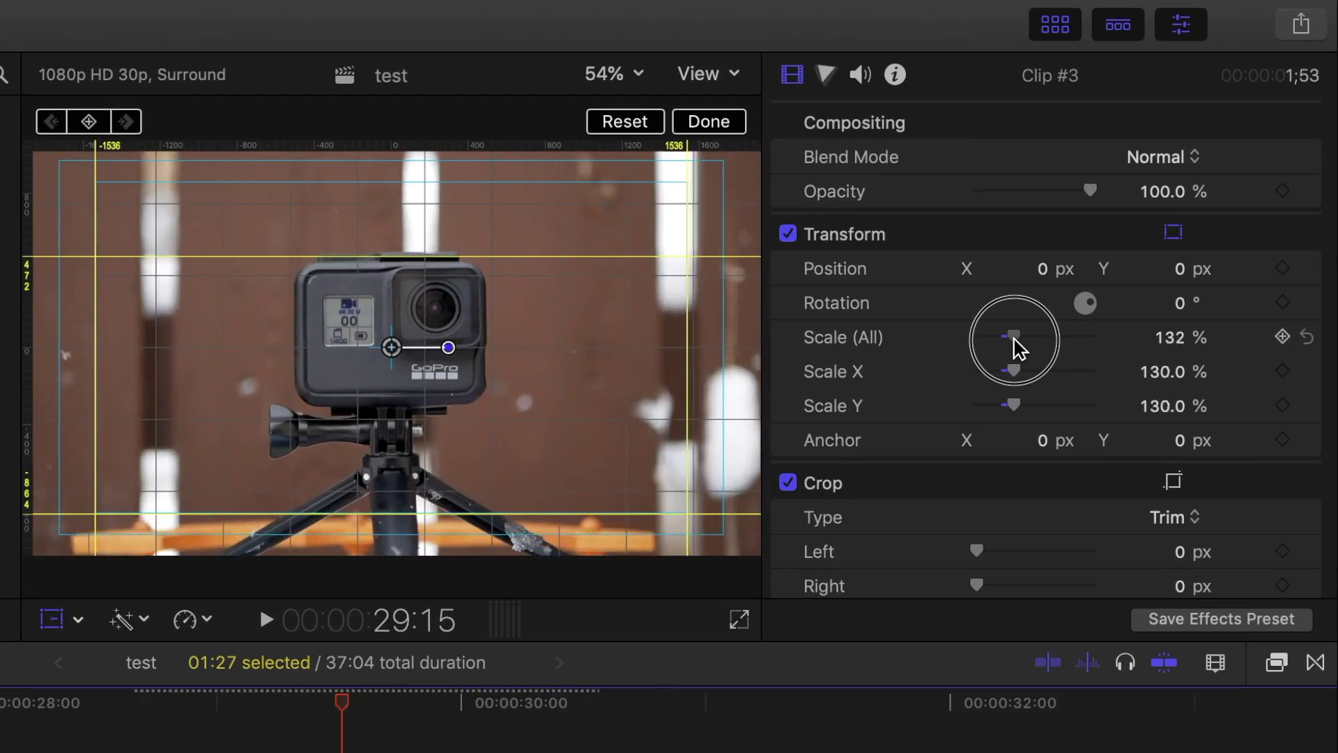
pyautogui.moveTo(451, 349); pyautogui.dragTo(556, 350)
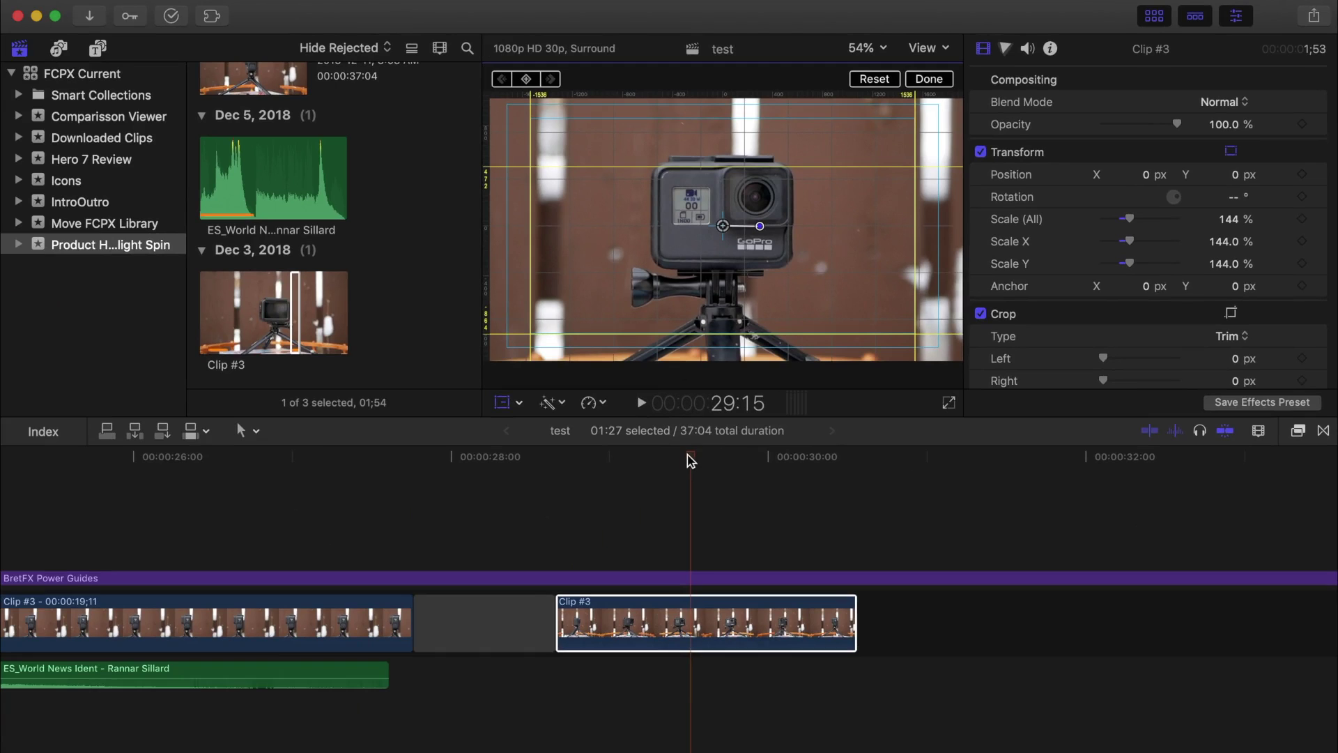
# - At the clip start, shift the GoPro image right and set starting transform keyframes
pyautogui.moveTo(690, 460); pyautogui.dragTo(566, 483)
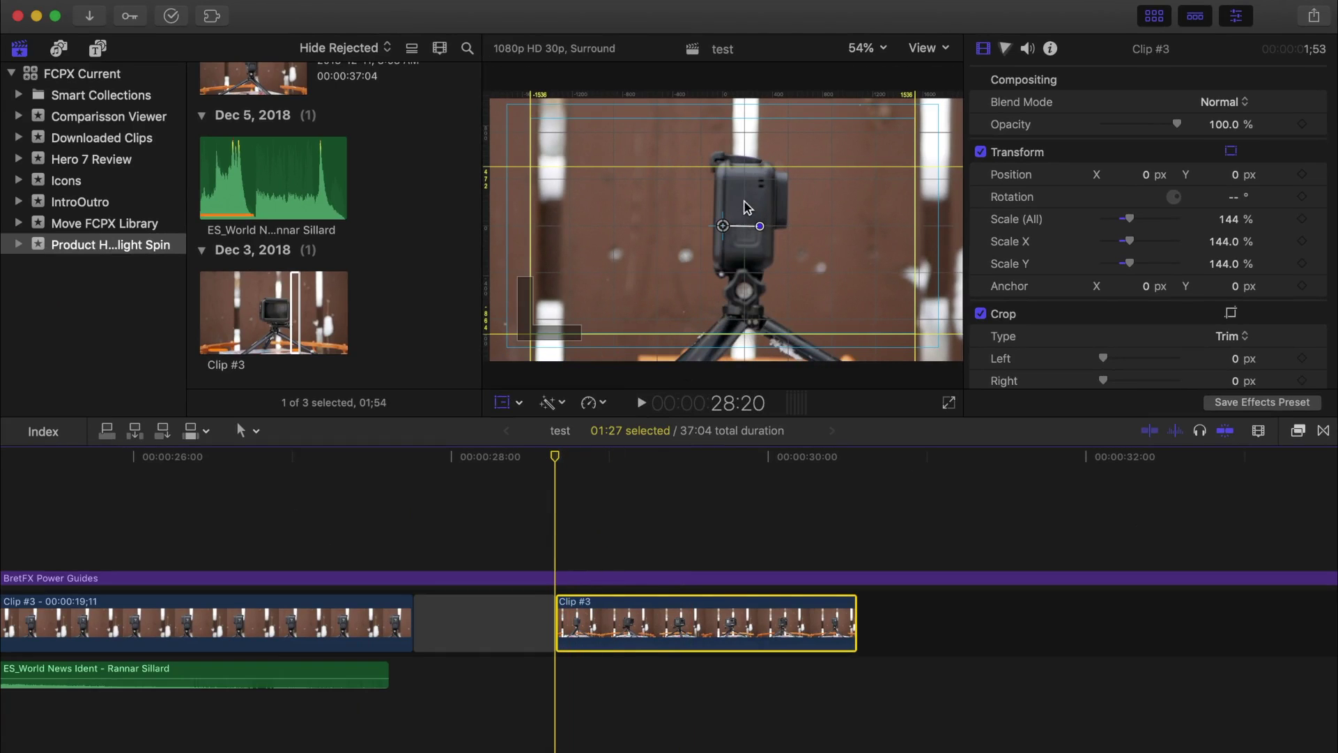
pyautogui.moveTo(723, 226); pyautogui.dragTo(904, 227)
pyautogui.click(530, 78)
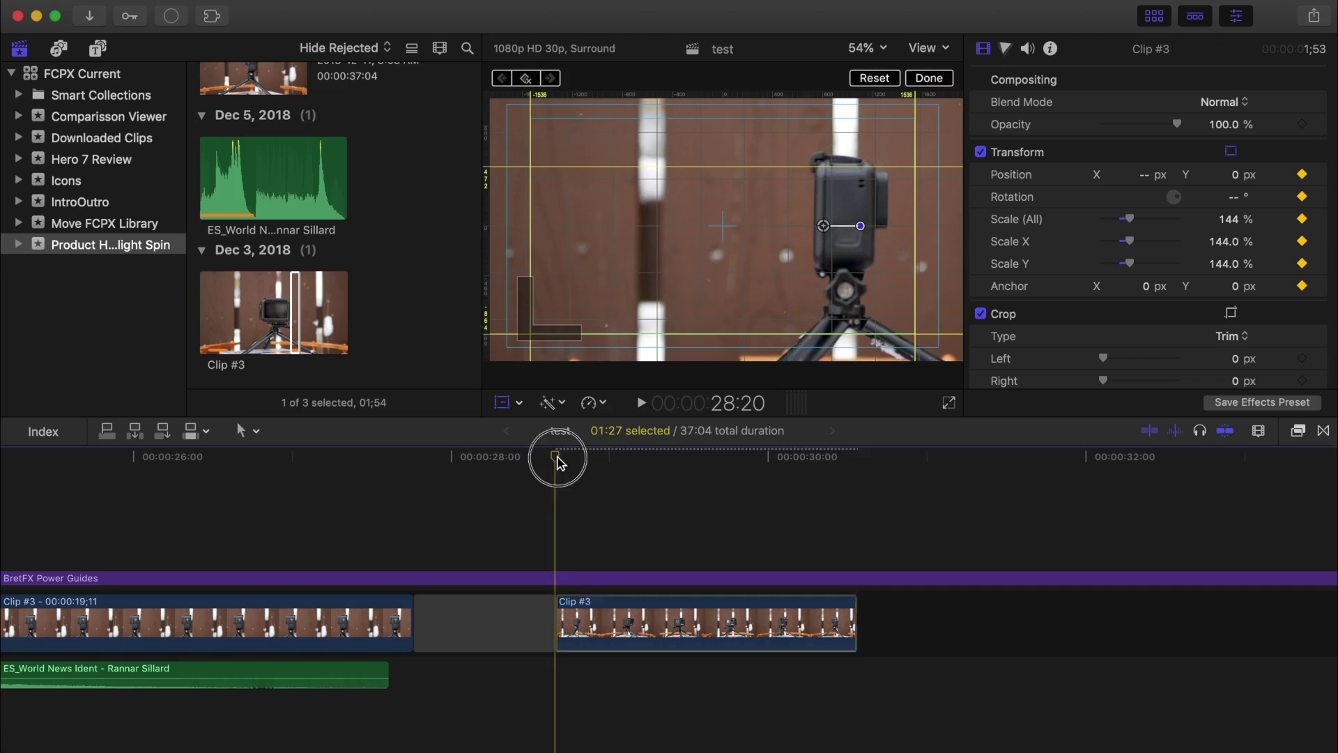
# - Drag the GoPro left at 29:16 and to -419 px at 30:15, then preview the movement
pyautogui.moveTo(556, 456); pyautogui.dragTo(674, 476)
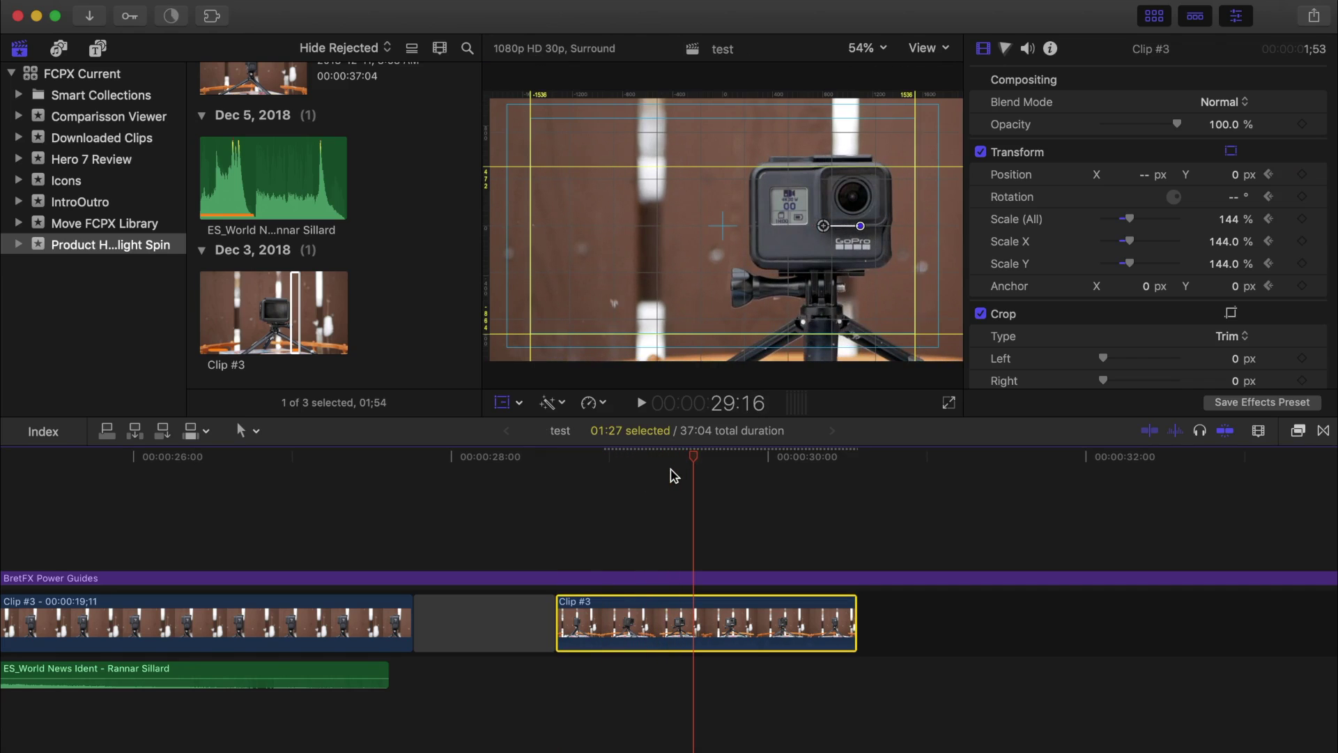
pyautogui.moveTo(824, 232)
pyautogui.mouseDown()
pyautogui.moveTo(720, 224)
pyautogui.moveTo(804, 230)
pyautogui.mouseUp()
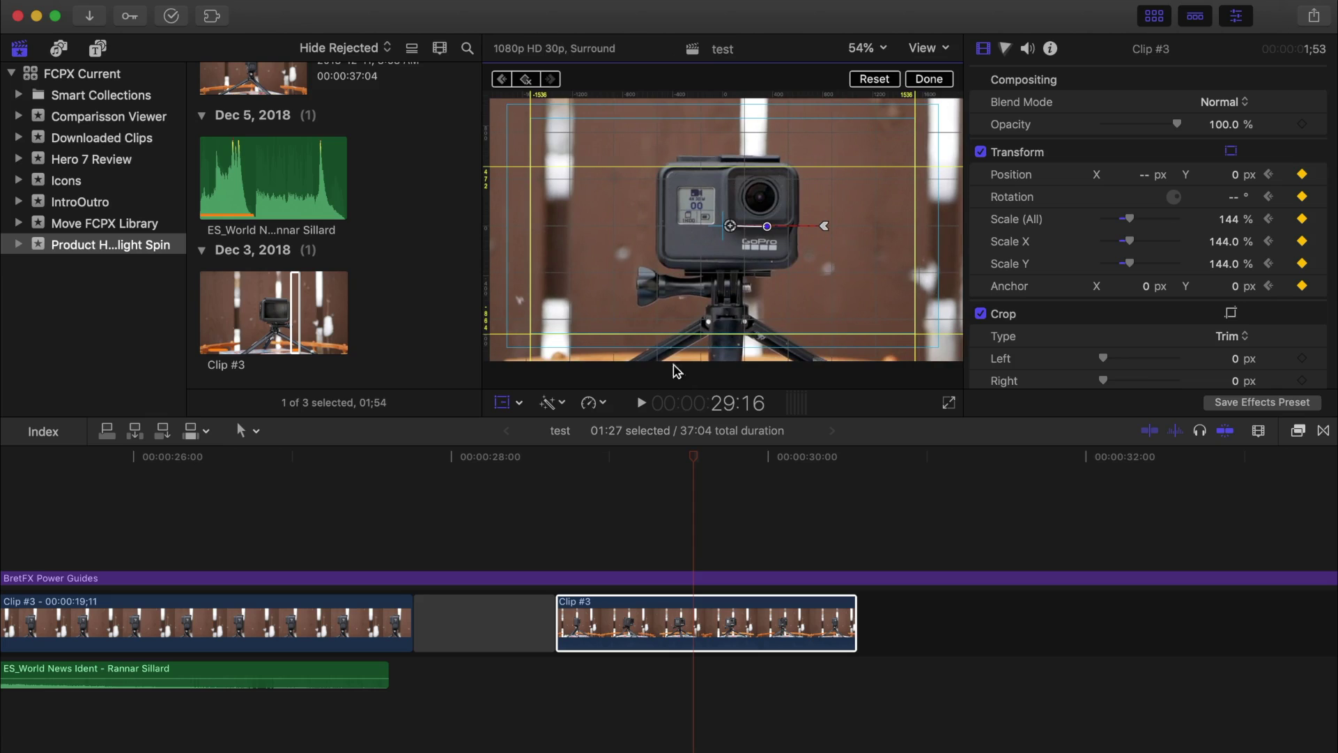
pyautogui.moveTo(697, 460); pyautogui.dragTo(853, 475)
pyautogui.moveTo(727, 236); pyautogui.dragTo(676, 230)
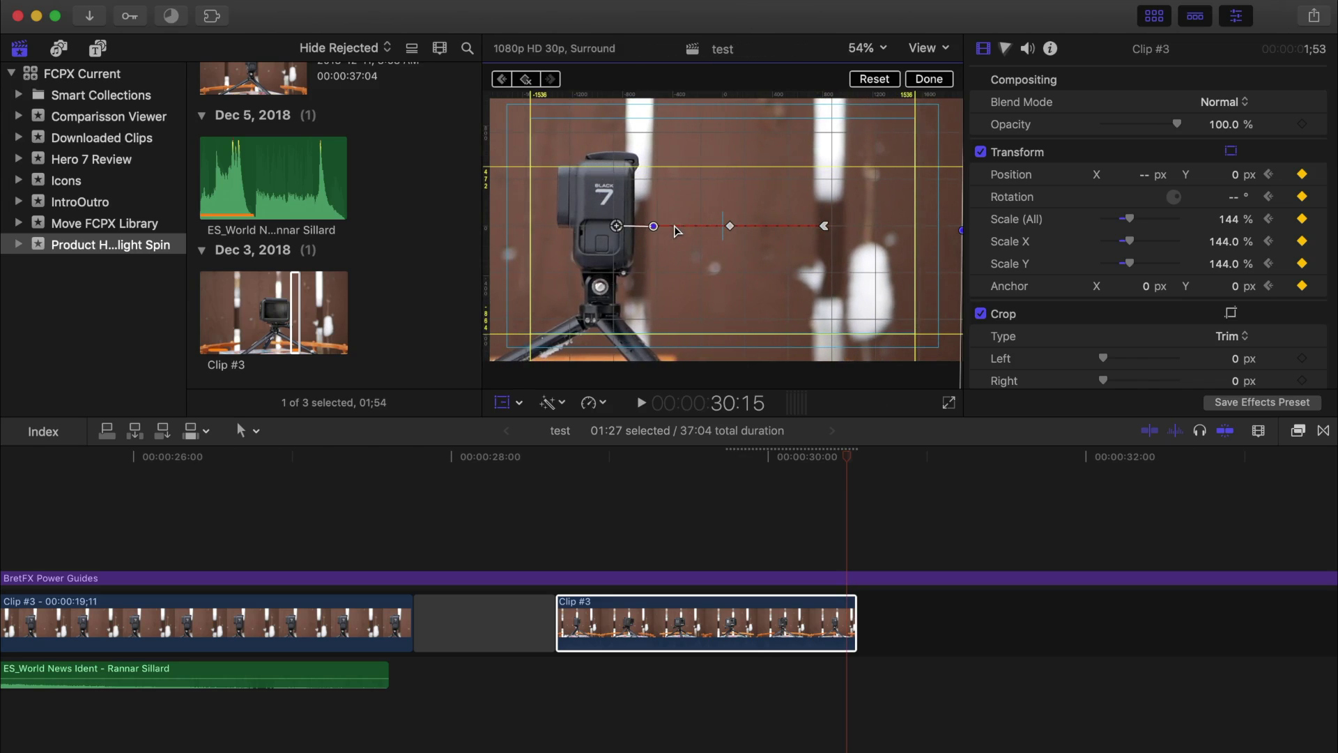
pyautogui.click(929, 79)
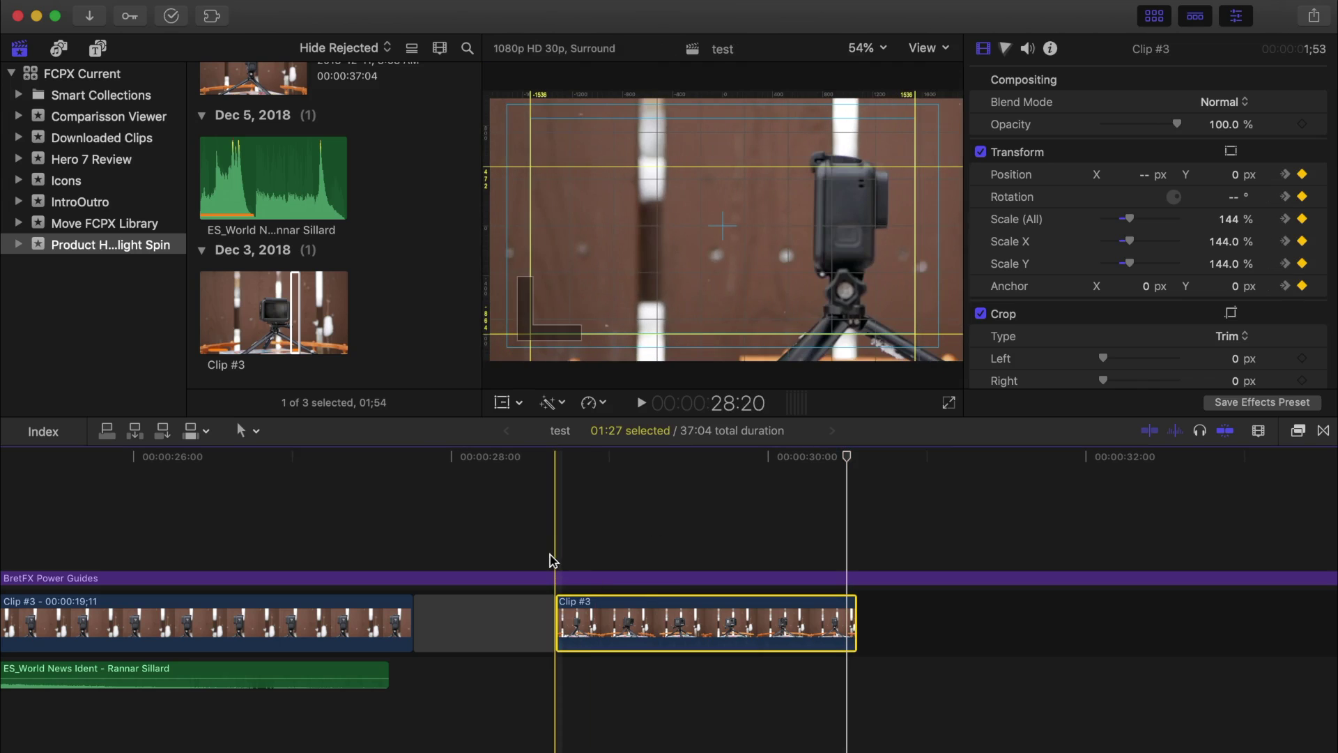
pyautogui.press('space')
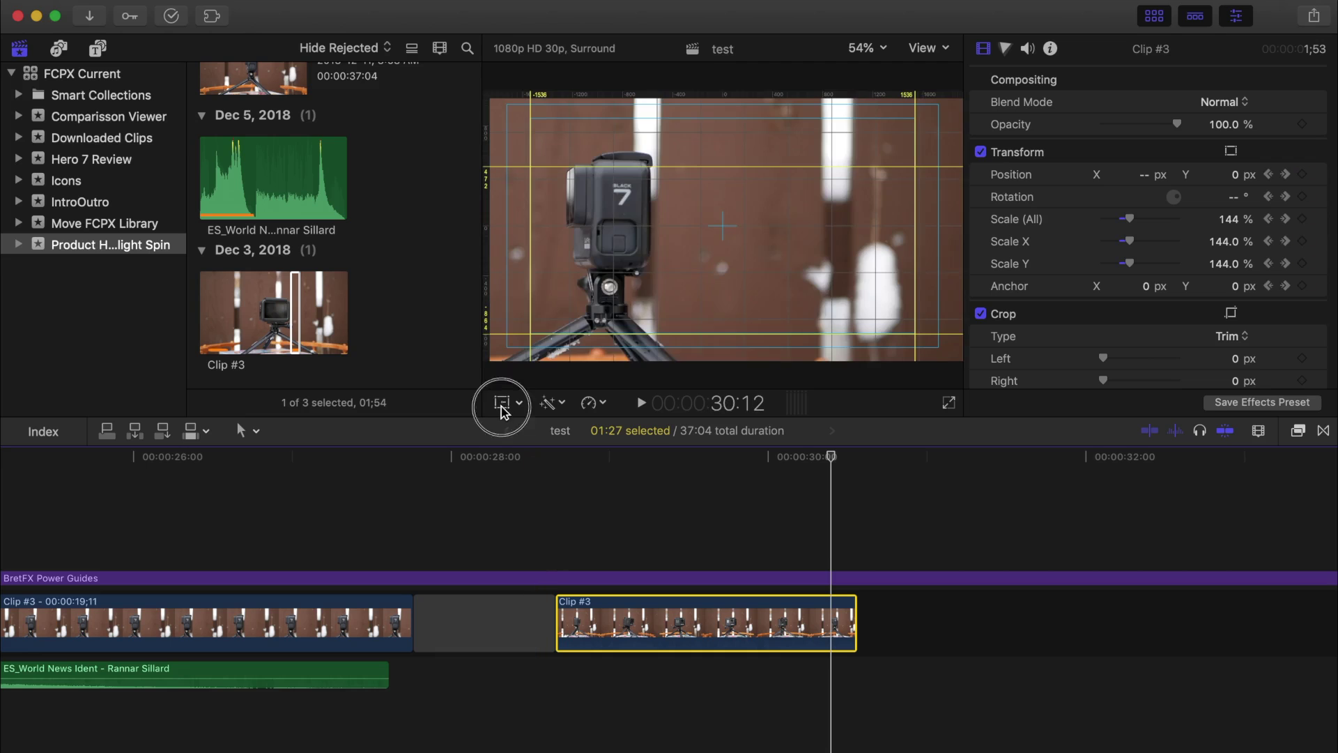
# - Make the motion path's start and end keyframes linear, then park the playhead at 30:15
pyautogui.click(501, 404)
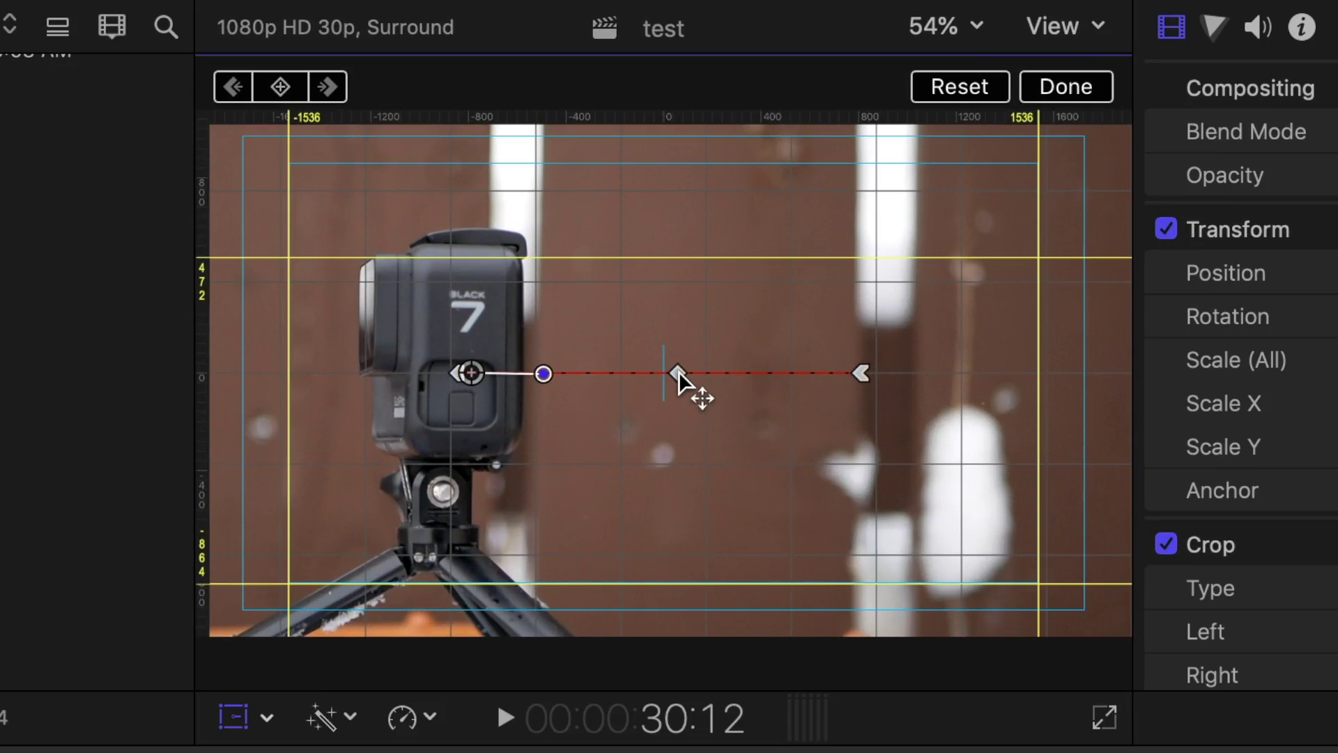
pyautogui.rightClick(679, 374)
pyautogui.click(741, 388)
pyautogui.rightClick(857, 373)
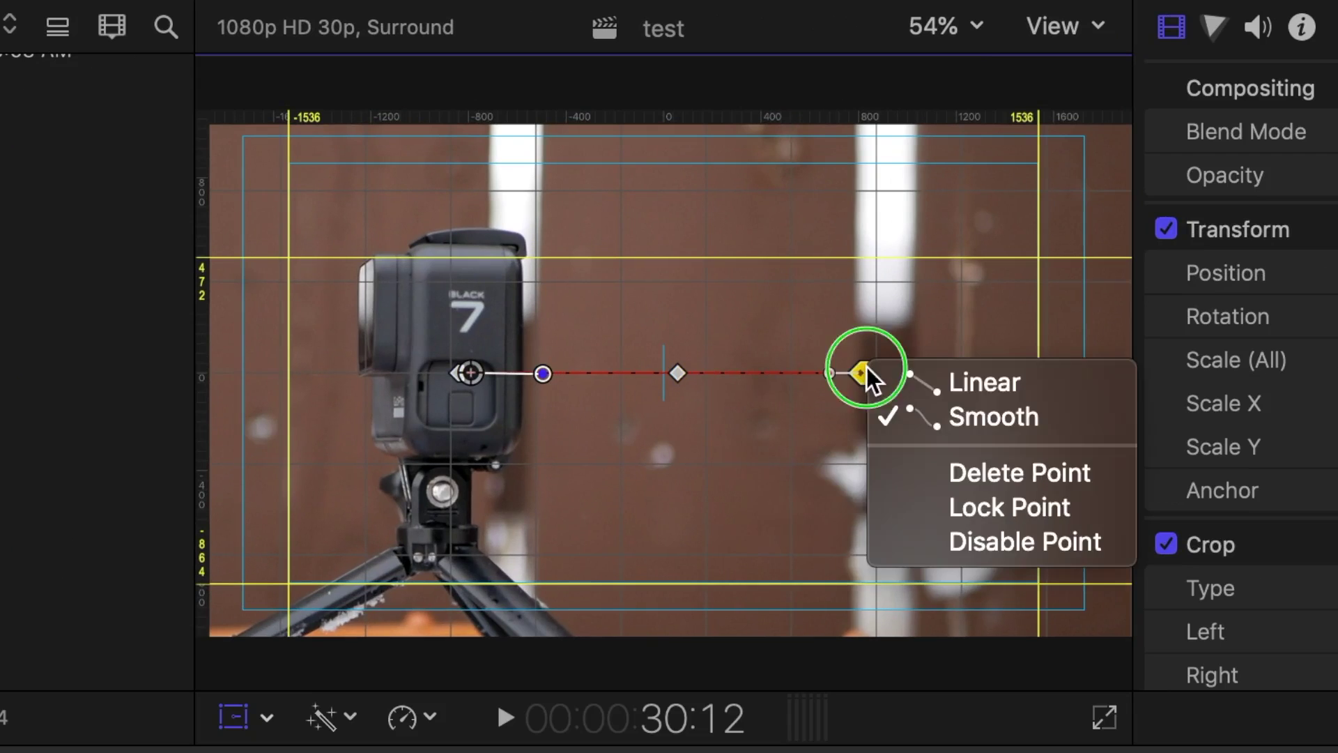
pyautogui.click(896, 380)
pyautogui.rightClick(460, 374)
pyautogui.click(538, 377)
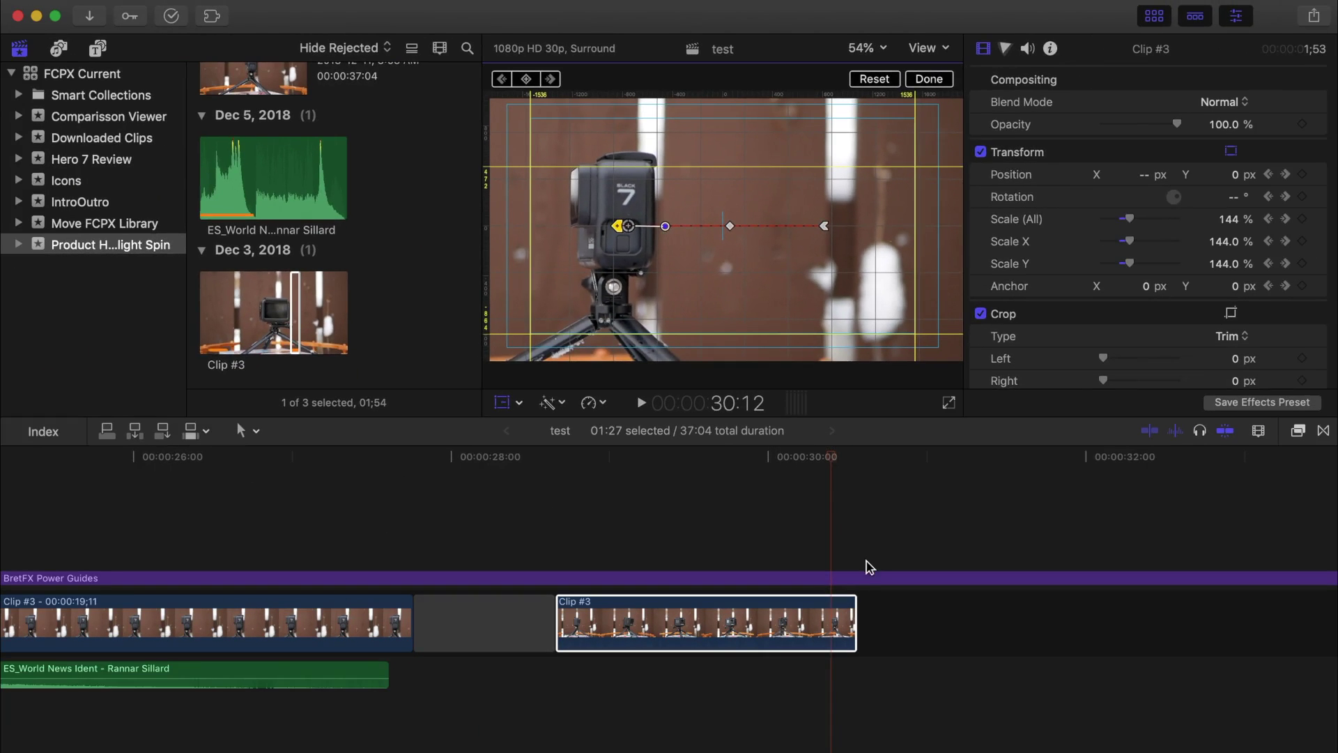
pyautogui.moveTo(827, 460); pyautogui.dragTo(847, 460)
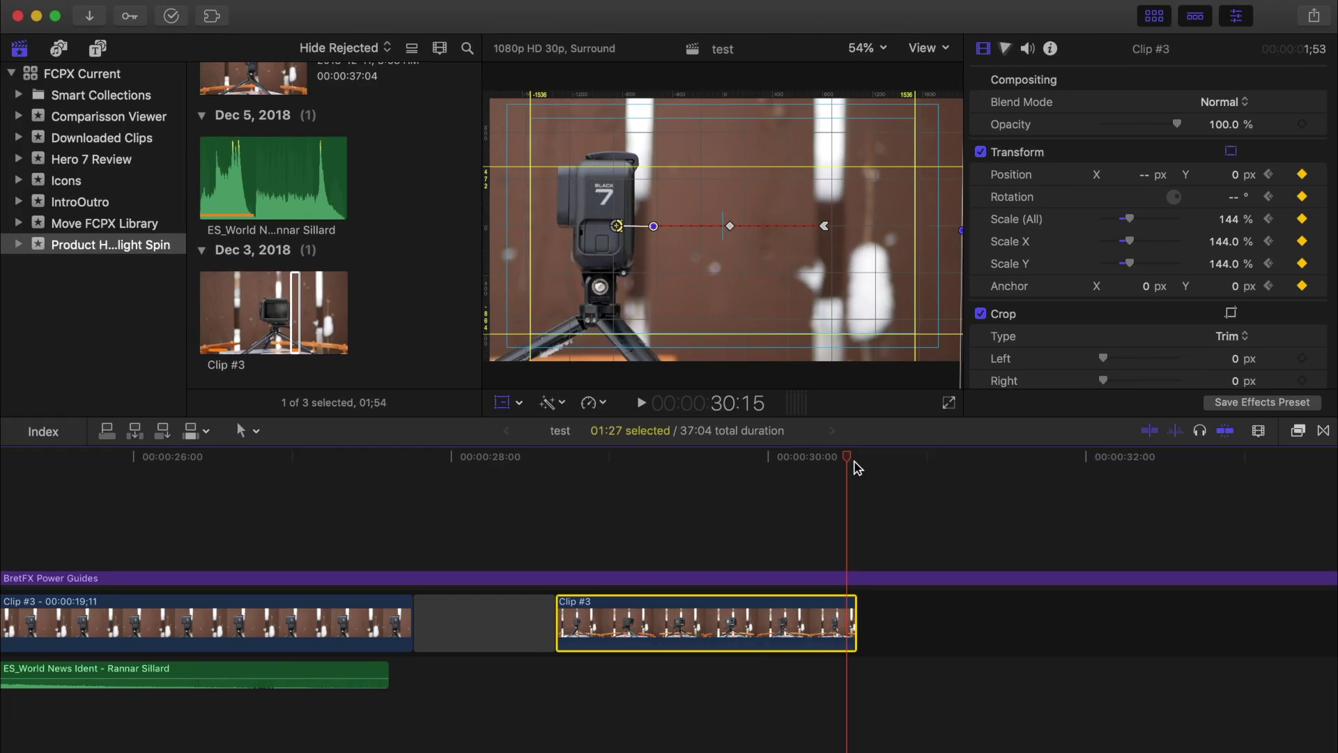
pyautogui.hotkey('alt', 'f')
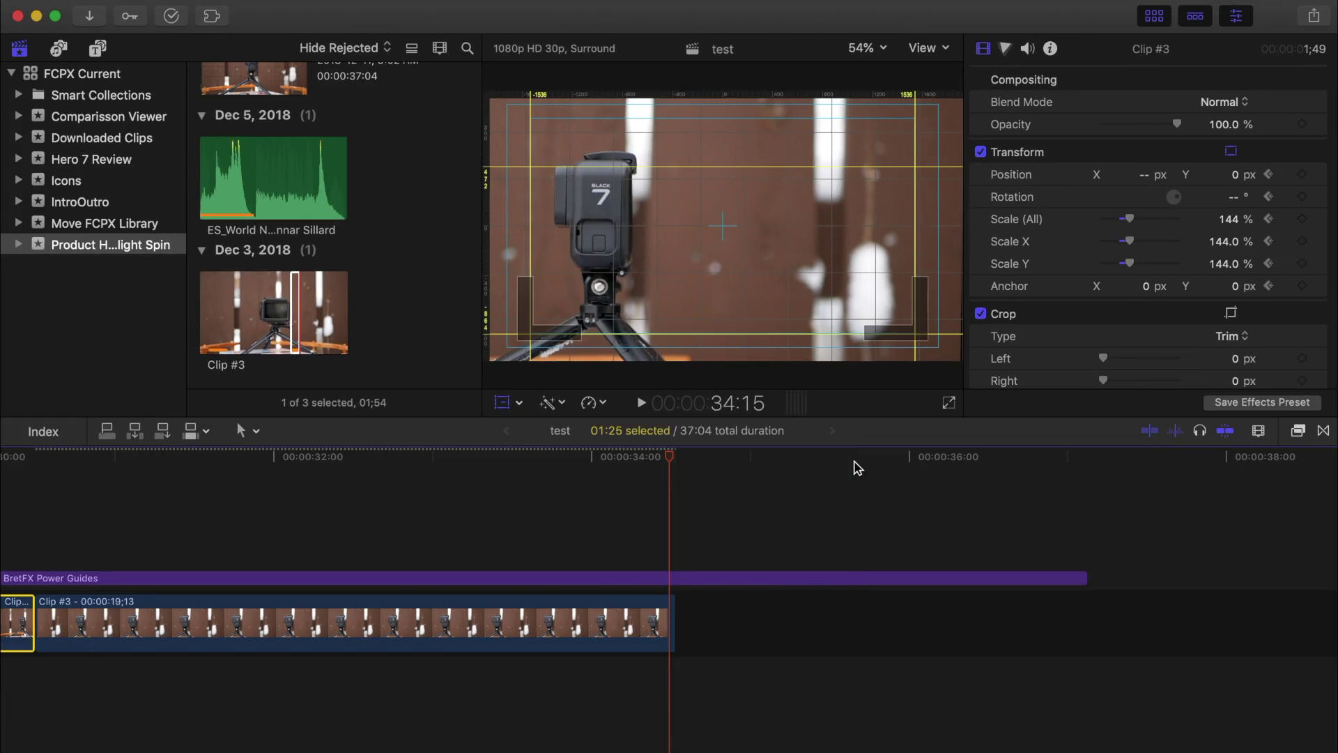
# - Blade the short Clip #3's speed twice, placing the second cut at 30:05
pyautogui.click(608, 541)
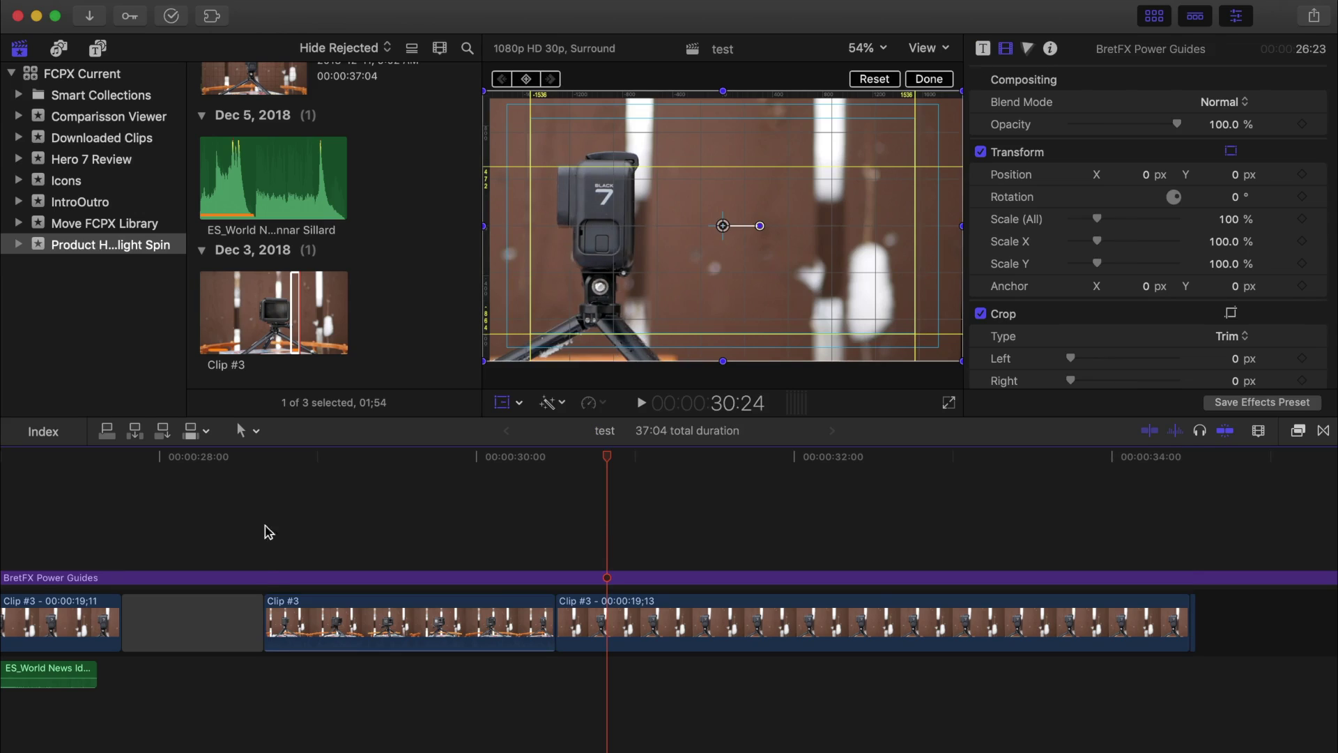
pyautogui.click(264, 515)
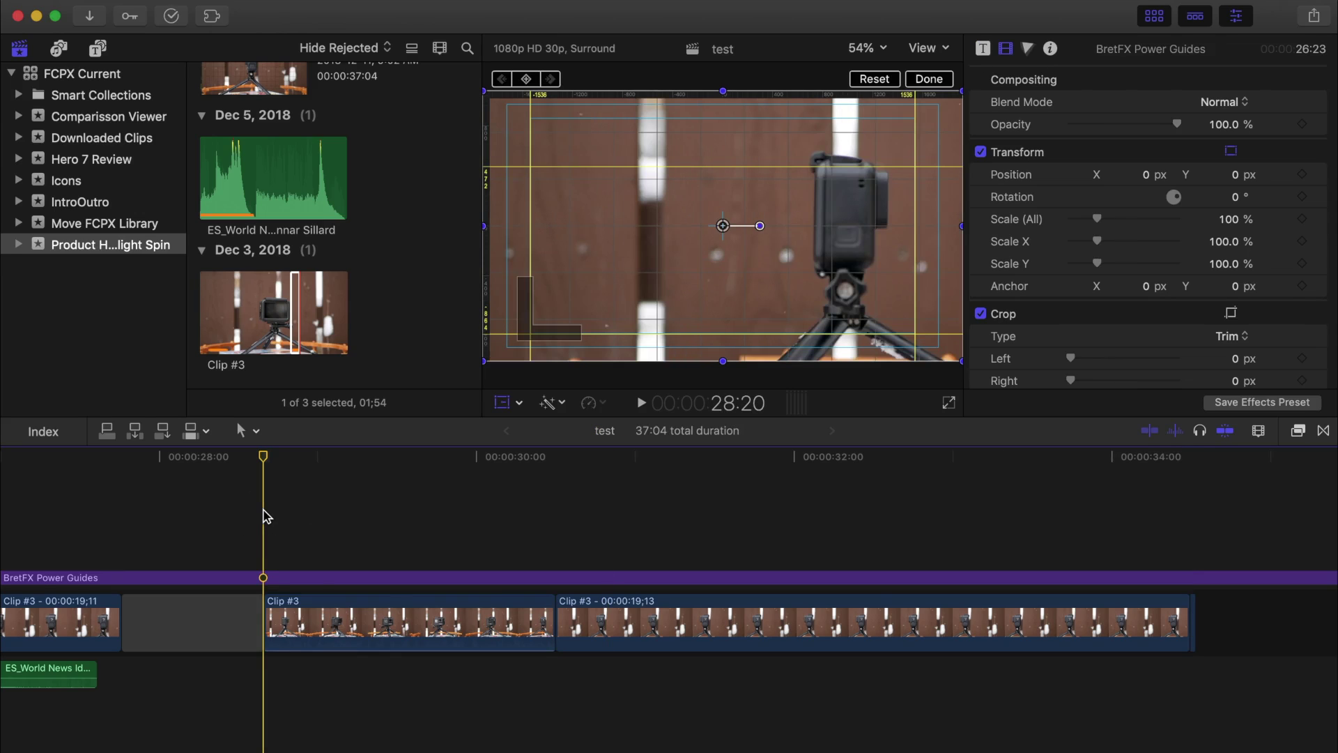
pyautogui.press('space')
pyautogui.click(311, 616)
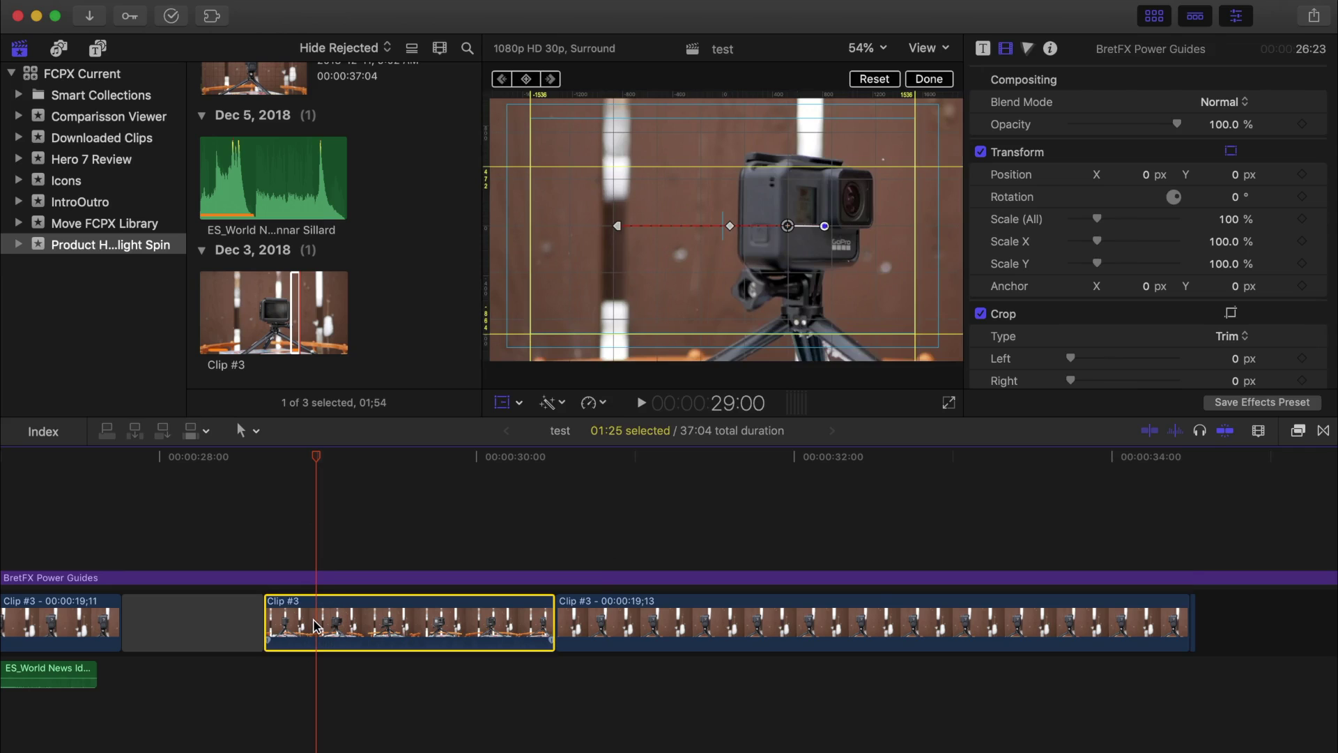
pyautogui.hotkey('shift', 'b')
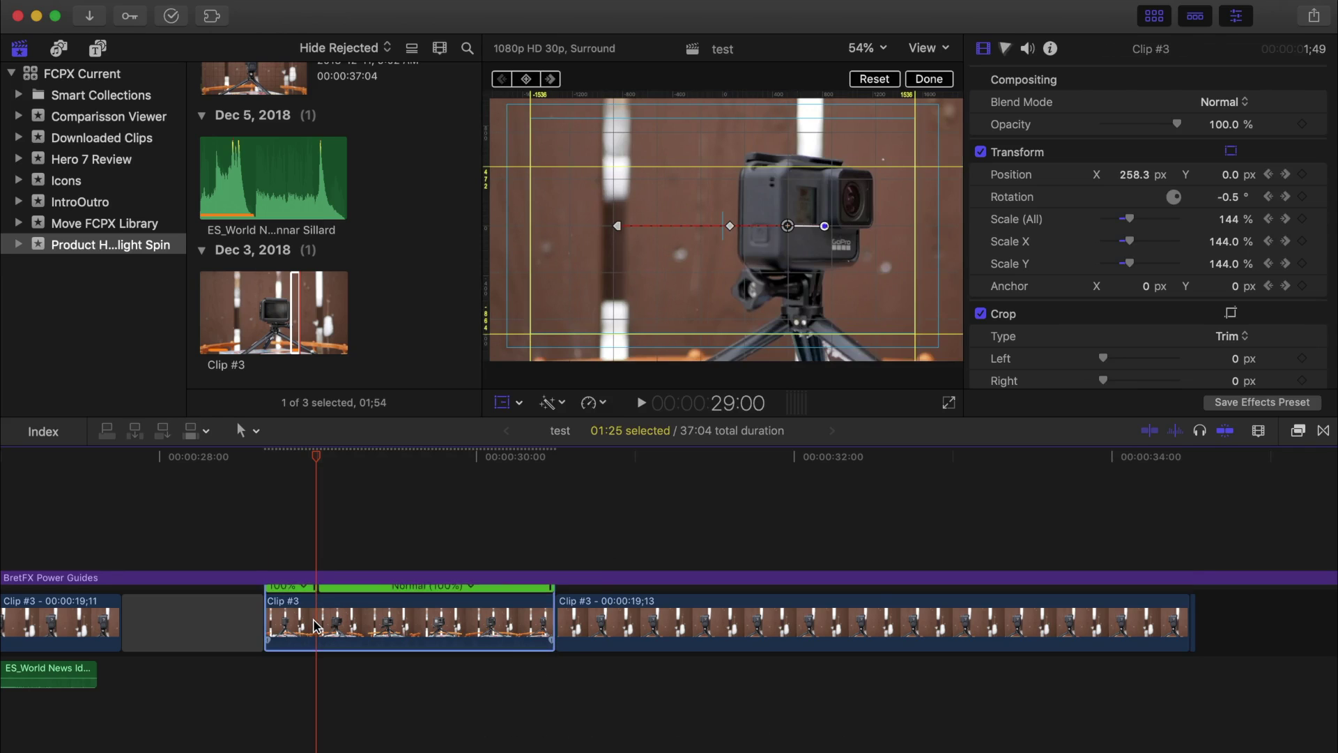
pyautogui.moveTo(314, 454); pyautogui.dragTo(555, 480)
pyautogui.hotkey('shift', 'Left')
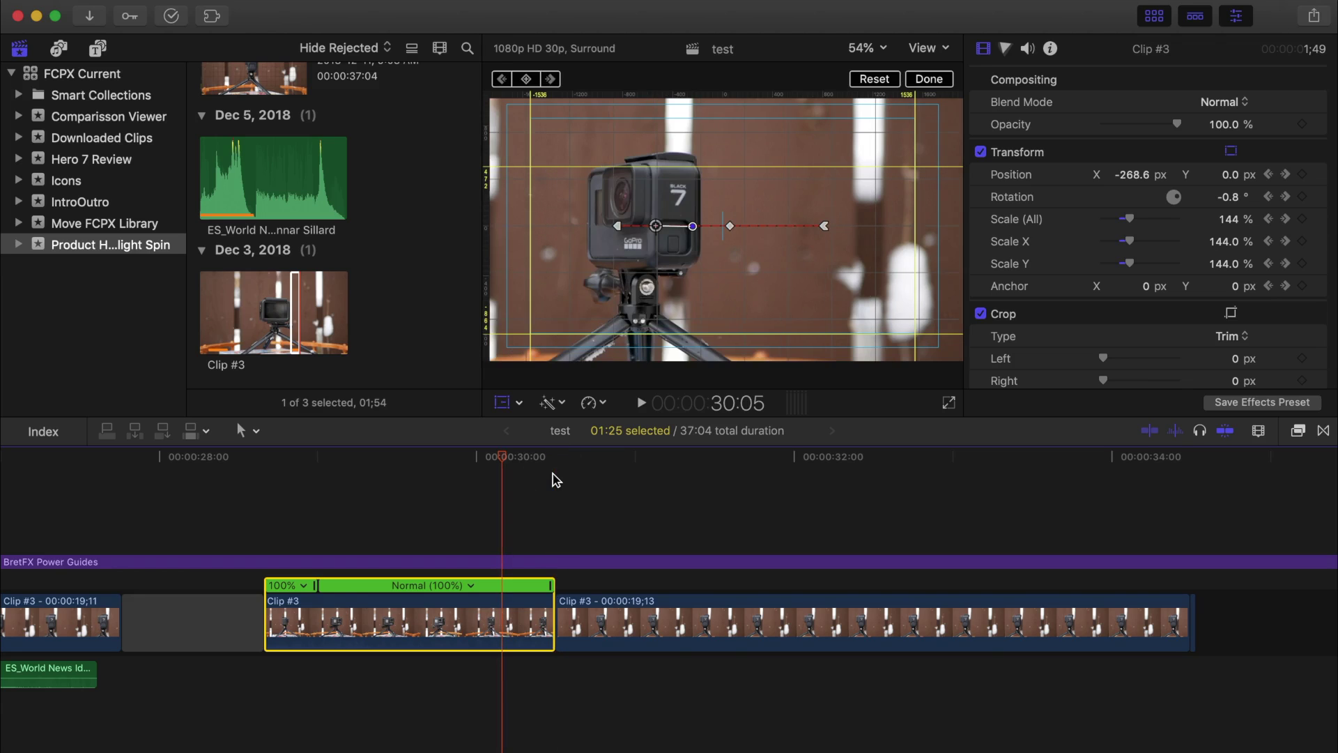
pyautogui.hotkey('shift', 'b')
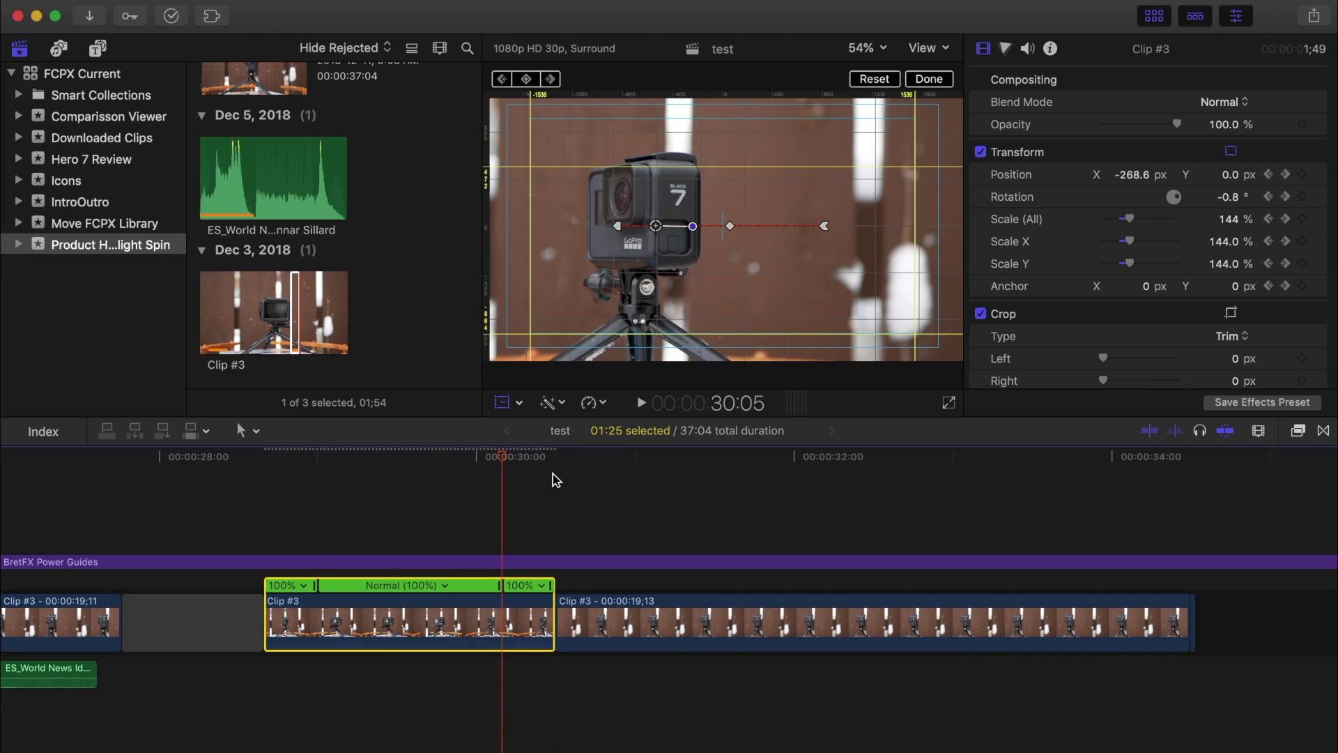
# - Set the middle speed section's custom rate to 30% and play back the slow motion
pyautogui.click(446, 586)
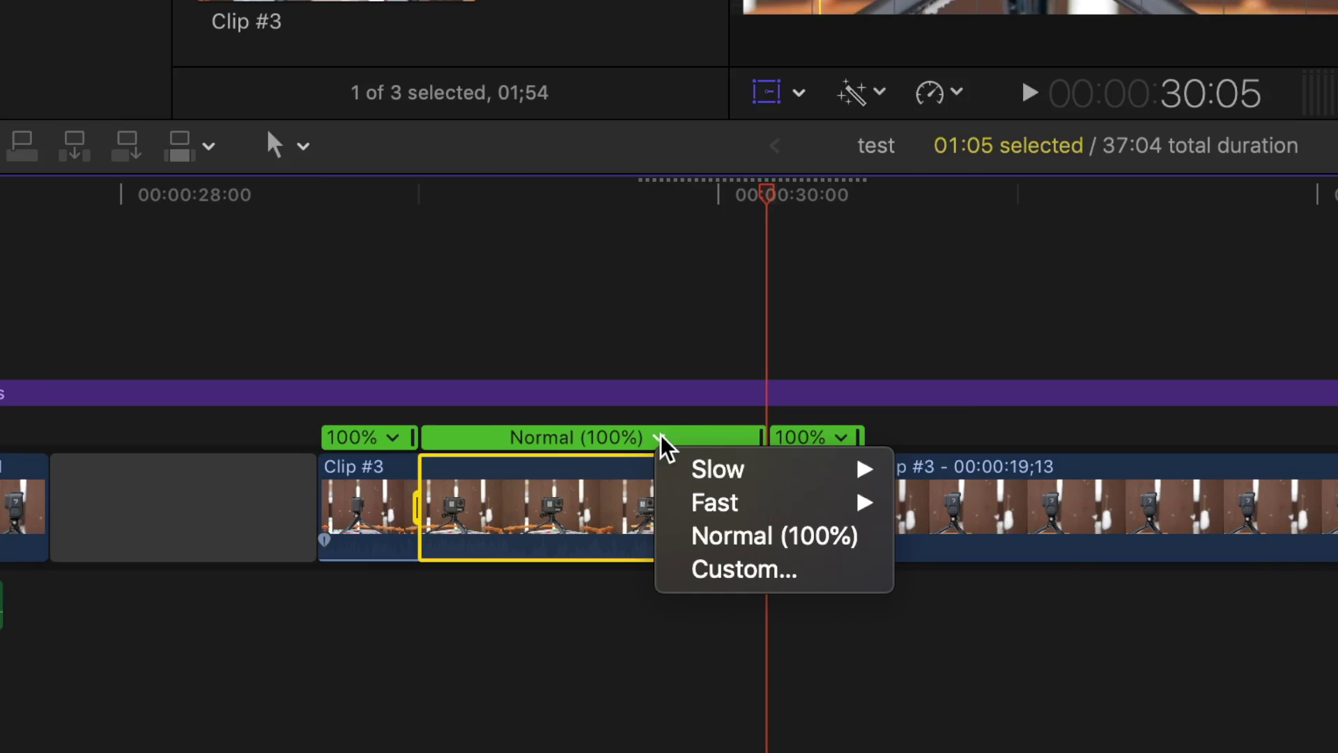
pyautogui.click(697, 575)
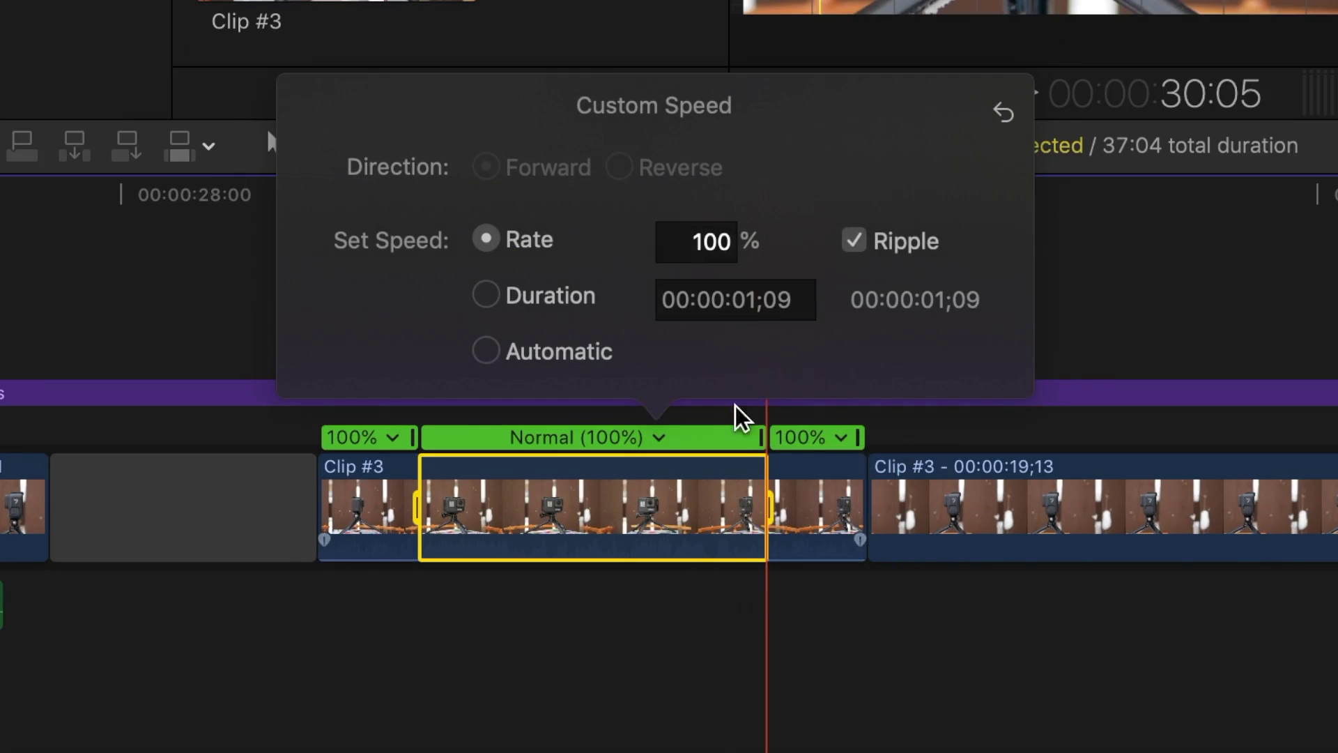
pyautogui.click(721, 244)
pyautogui.press('BackSpace')
pyautogui.press('BackSpace')
pyautogui.write('30')
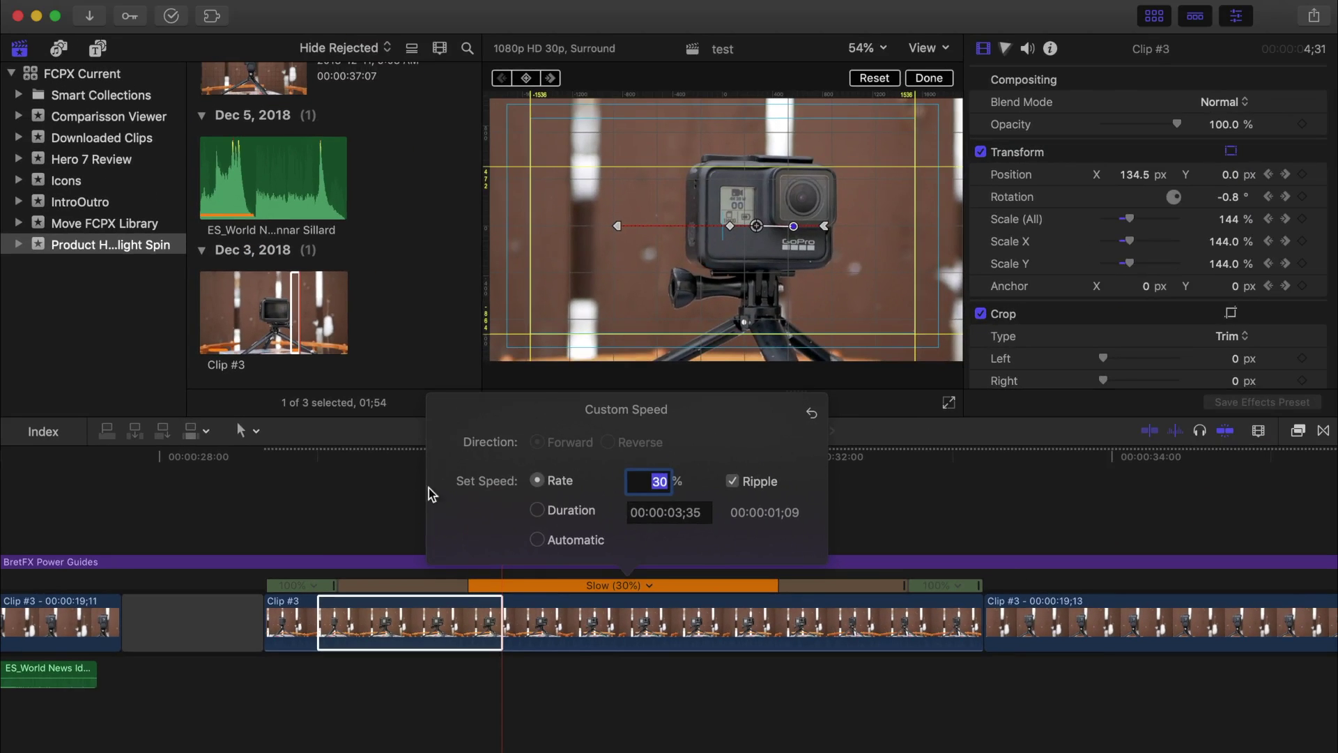
pyautogui.click(363, 488)
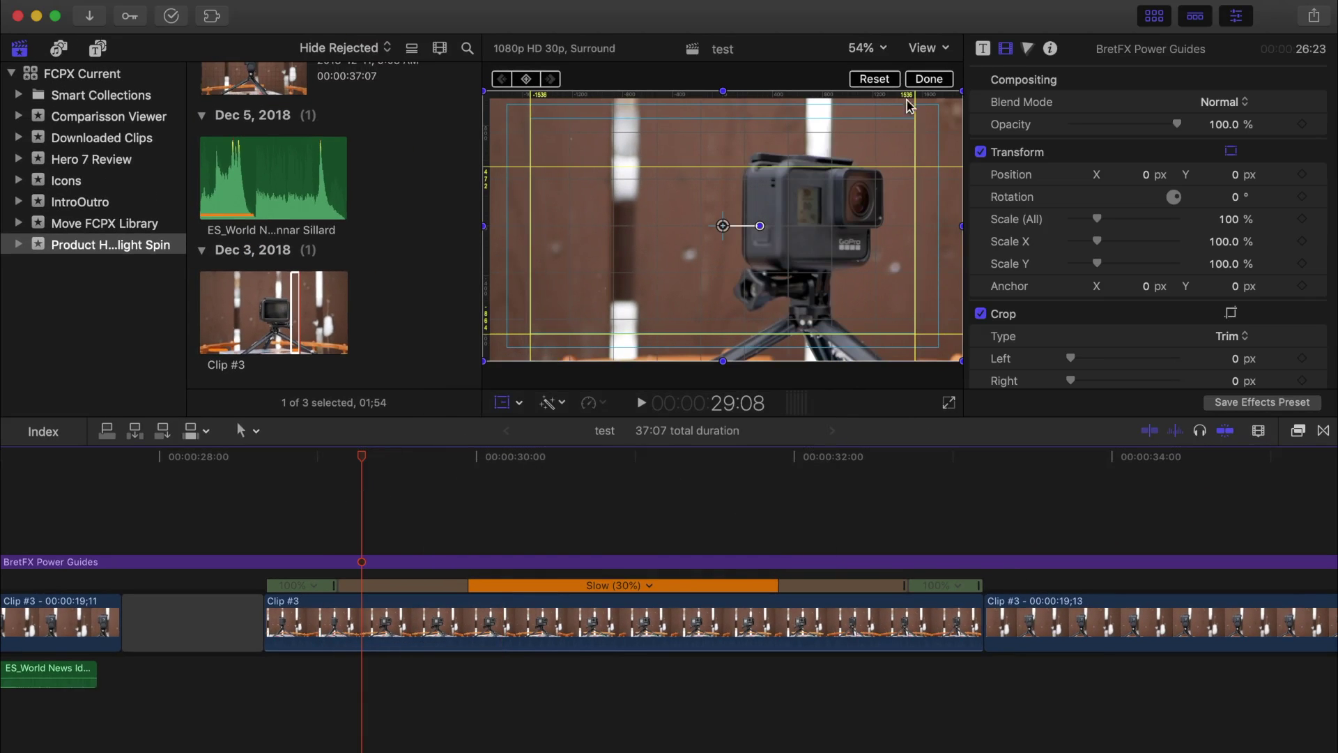
pyautogui.click(923, 81)
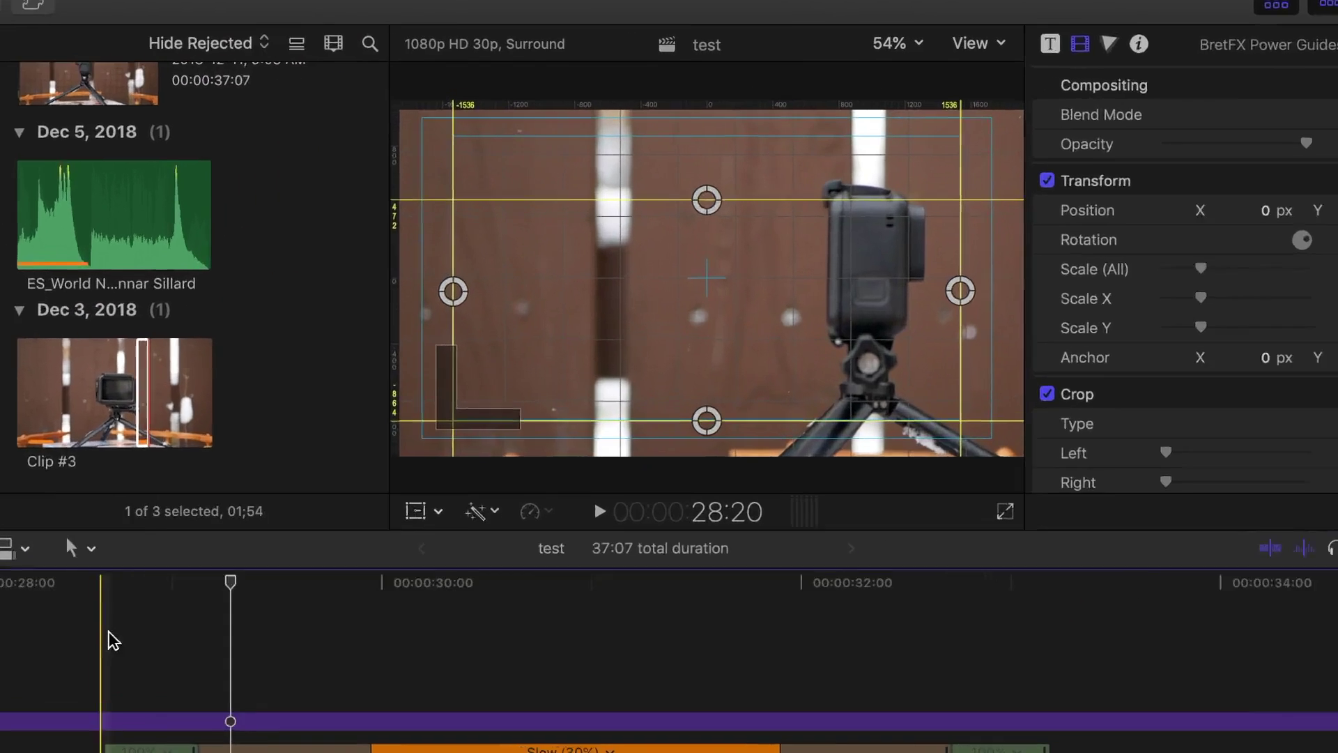
pyautogui.press('space')
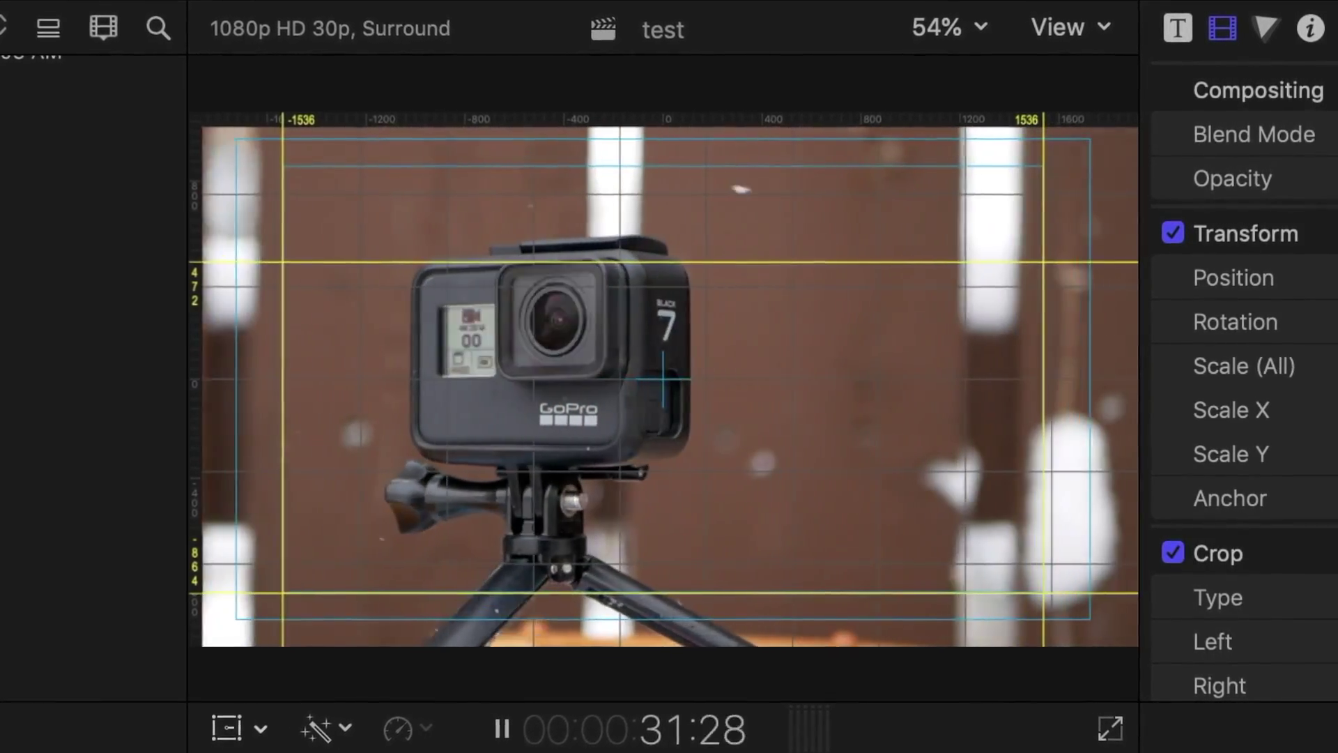
pyautogui.press('space')
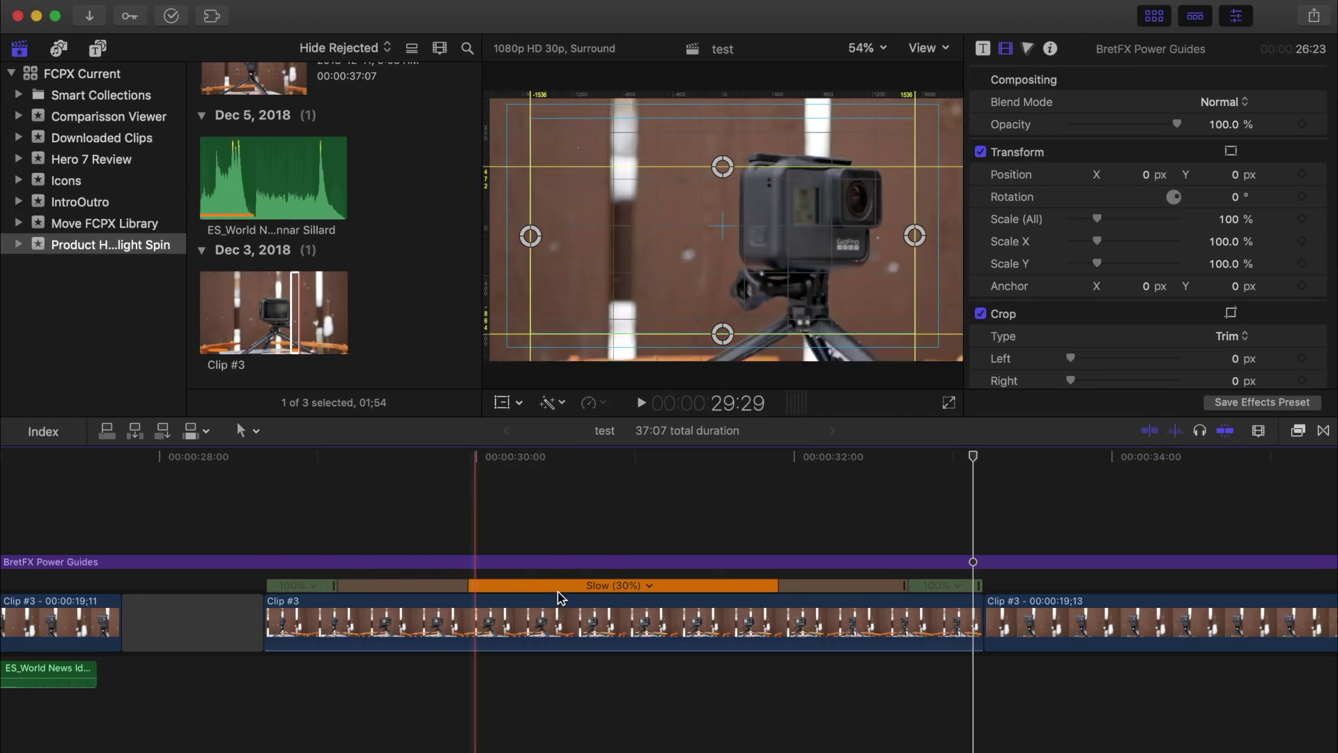
# - Switch Clip #3's retime video quality to Optical Flow and play it back
pyautogui.click(625, 600)
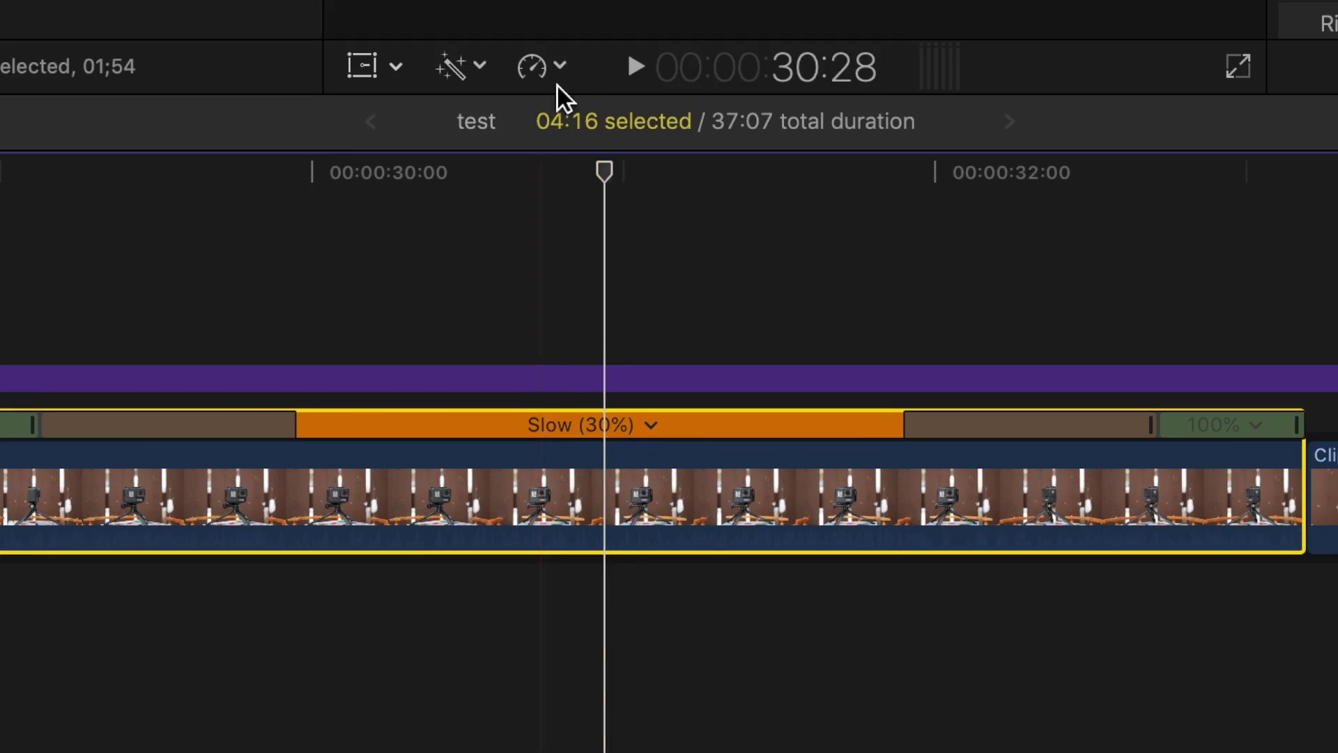
pyautogui.click(564, 62)
pyautogui.moveTo(646, 588)
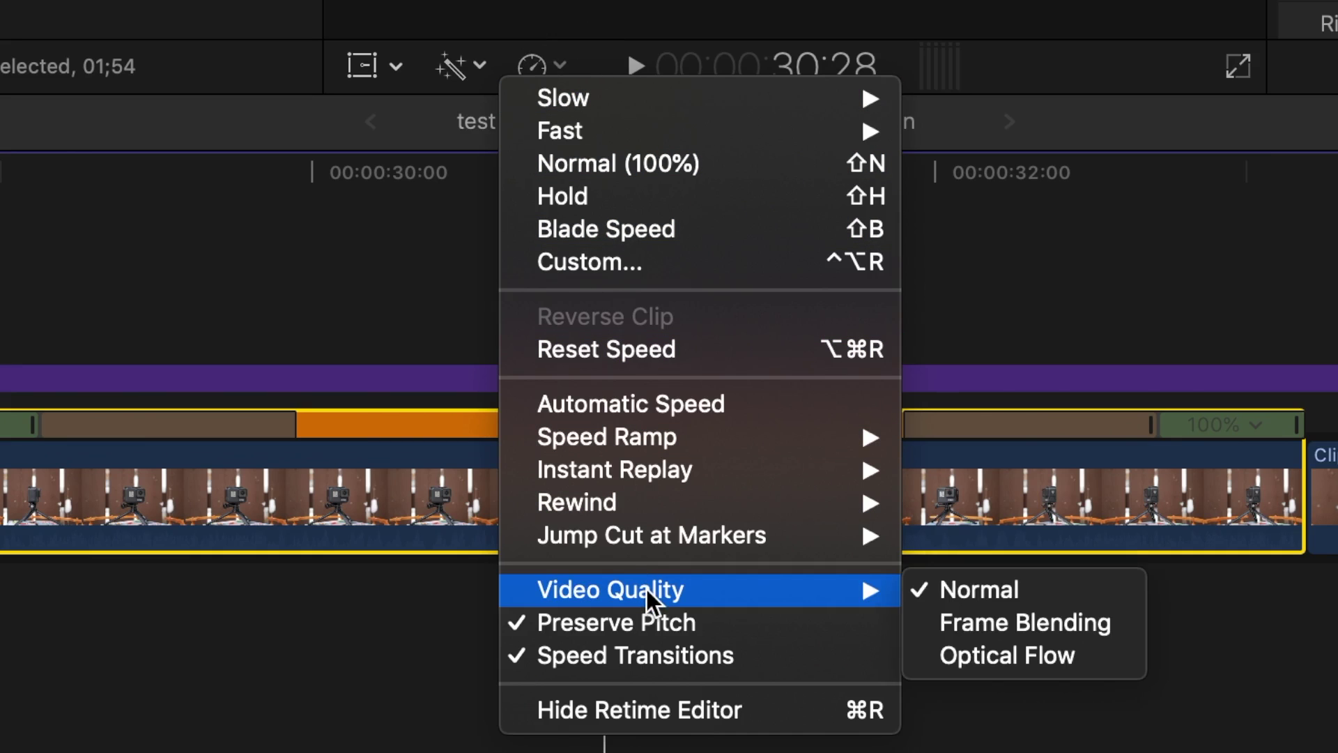
pyautogui.click(1001, 649)
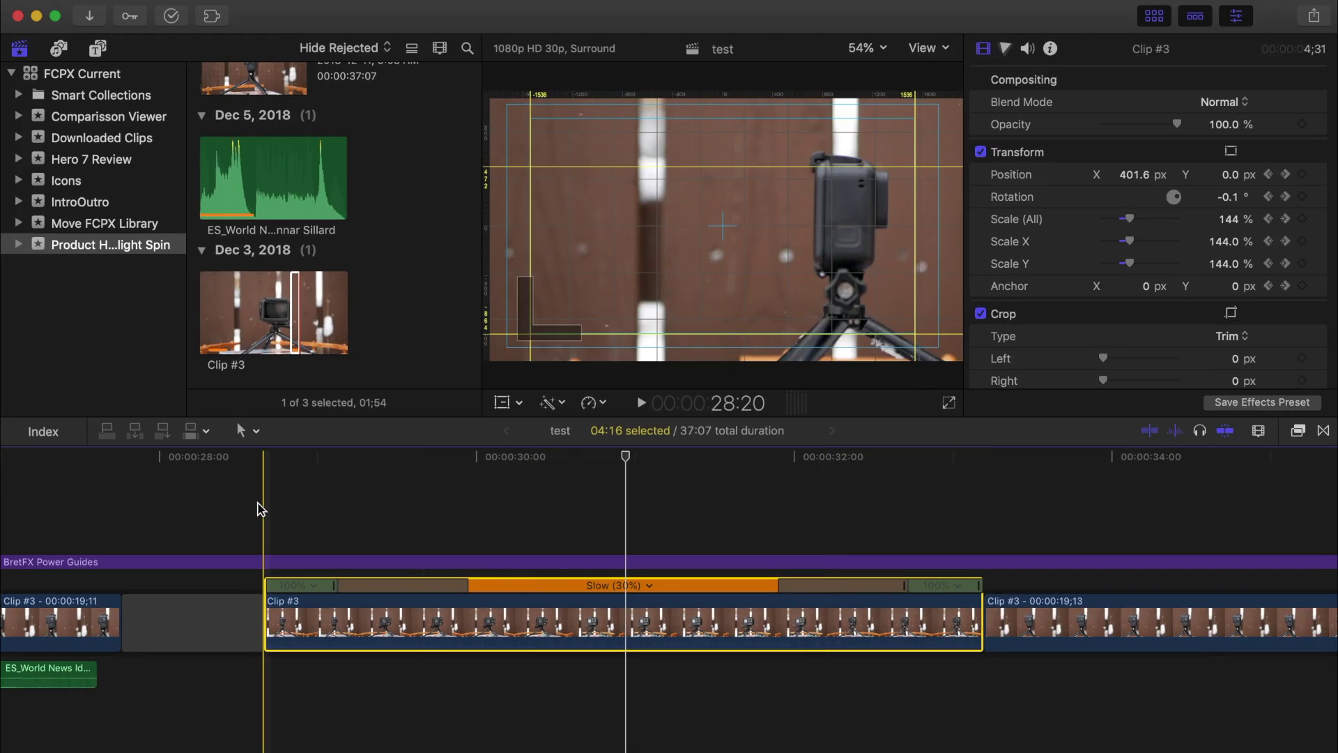
pyautogui.press('space')
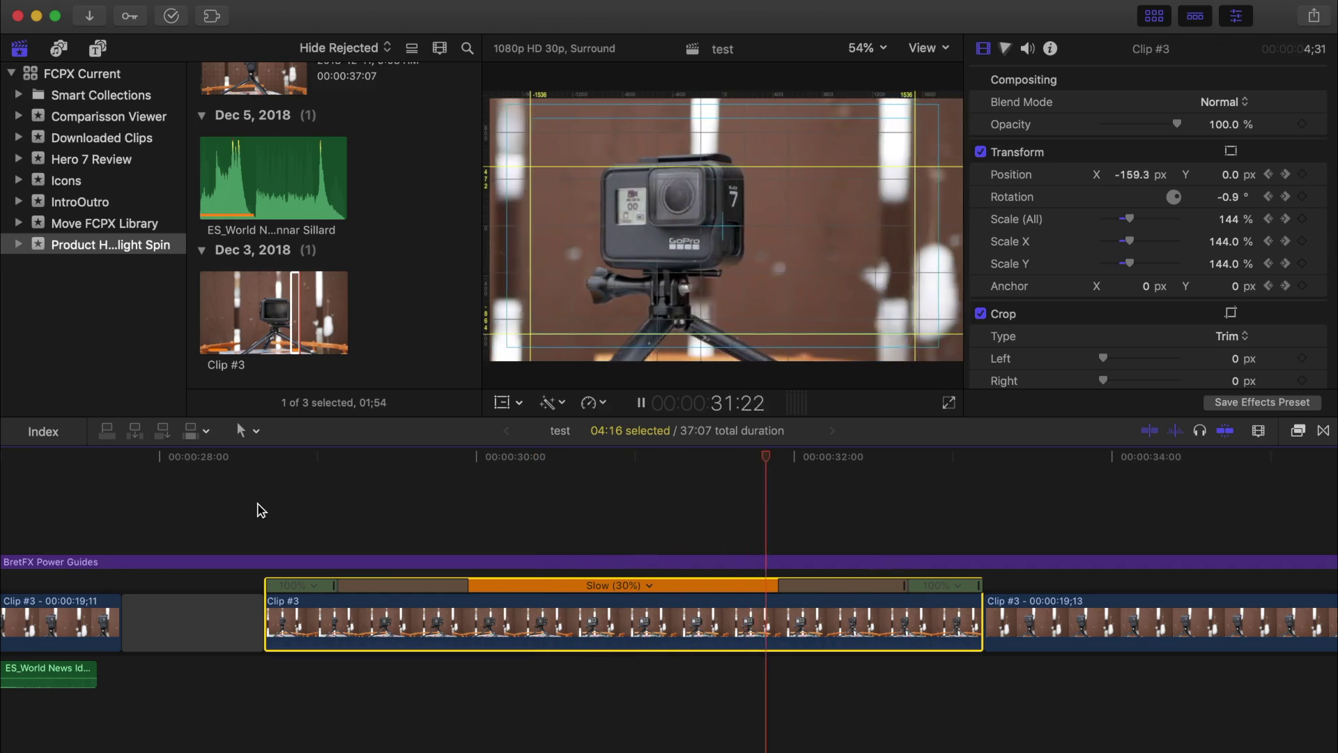
pyautogui.press('space')
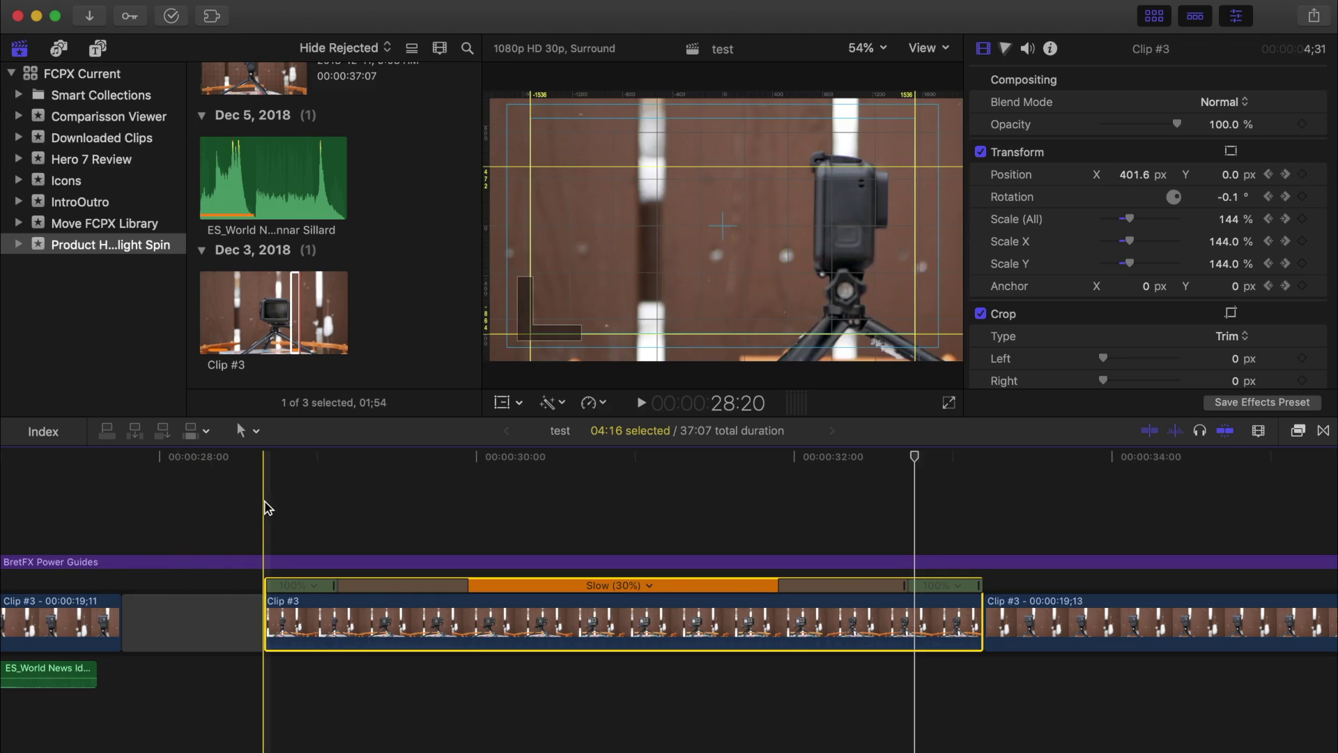
# - Cut Clip #3 twice at the playhead while playing through the spin
pyautogui.press('space')
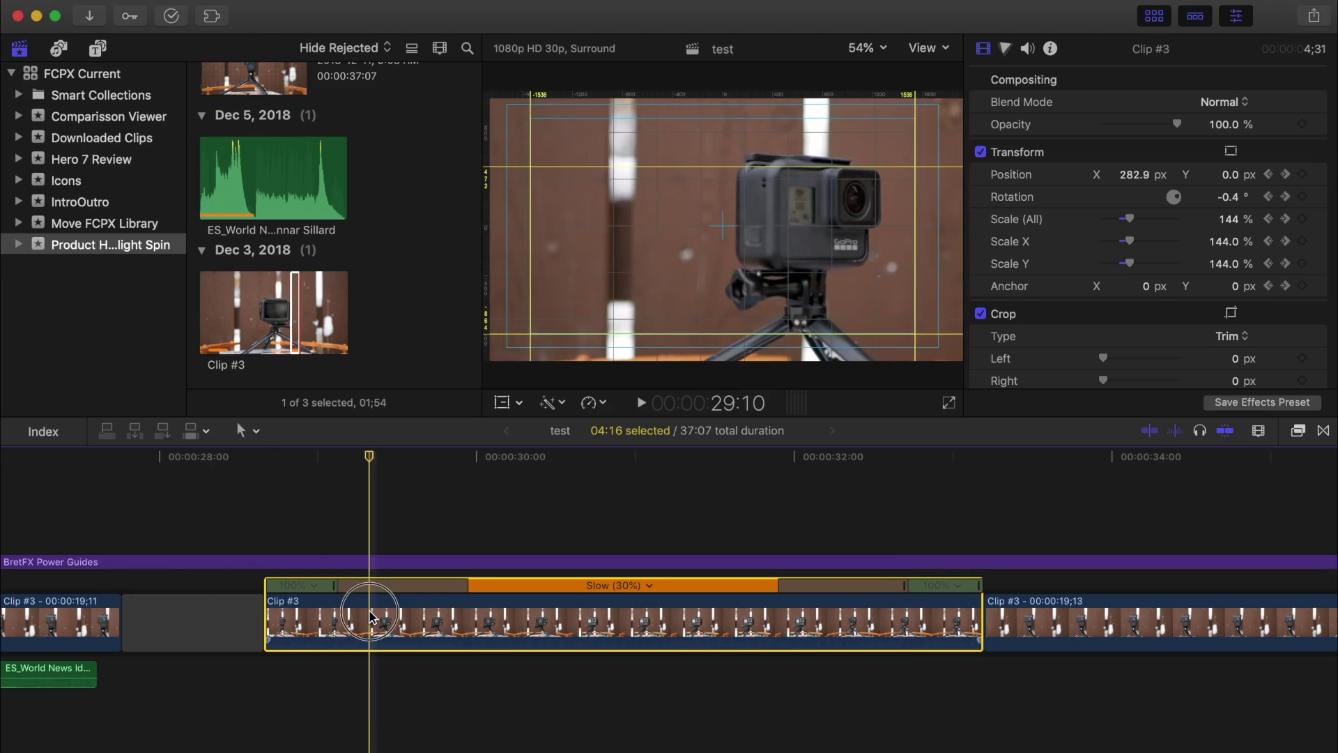
pyautogui.press('super+b')
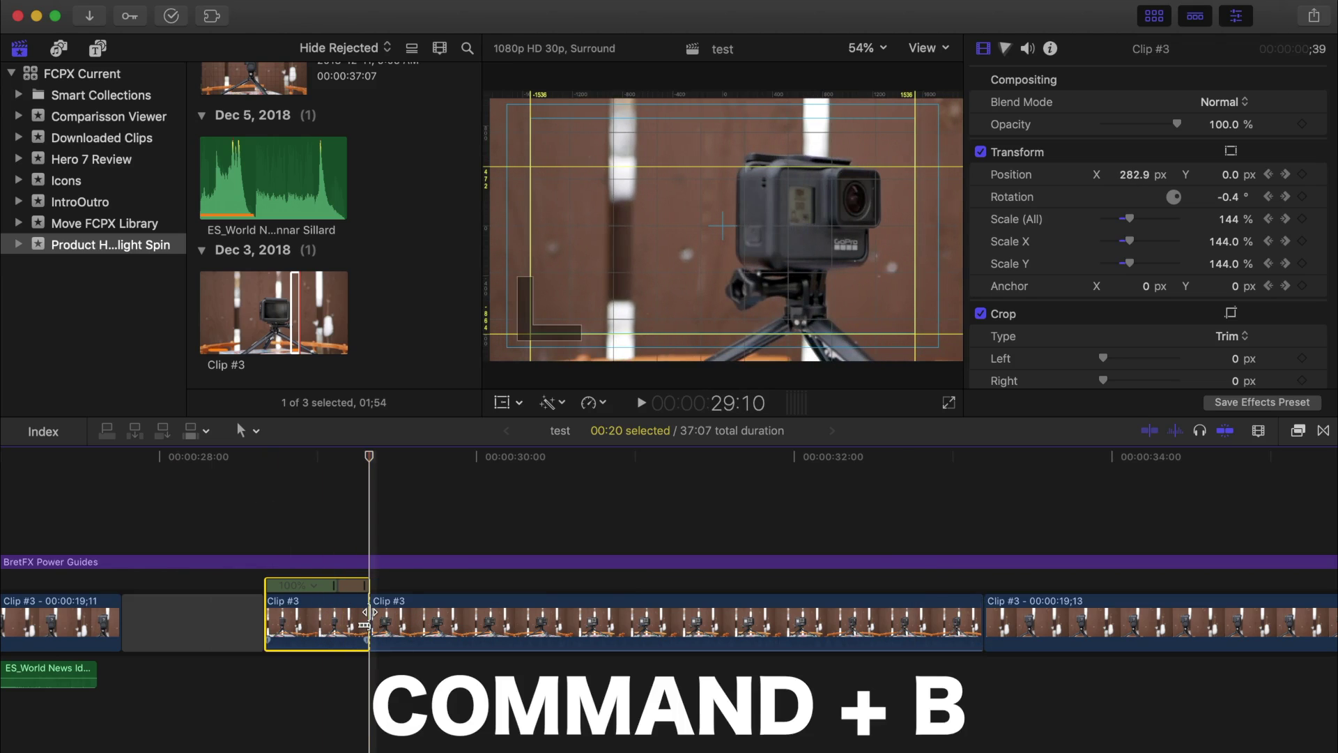
pyautogui.press('j')
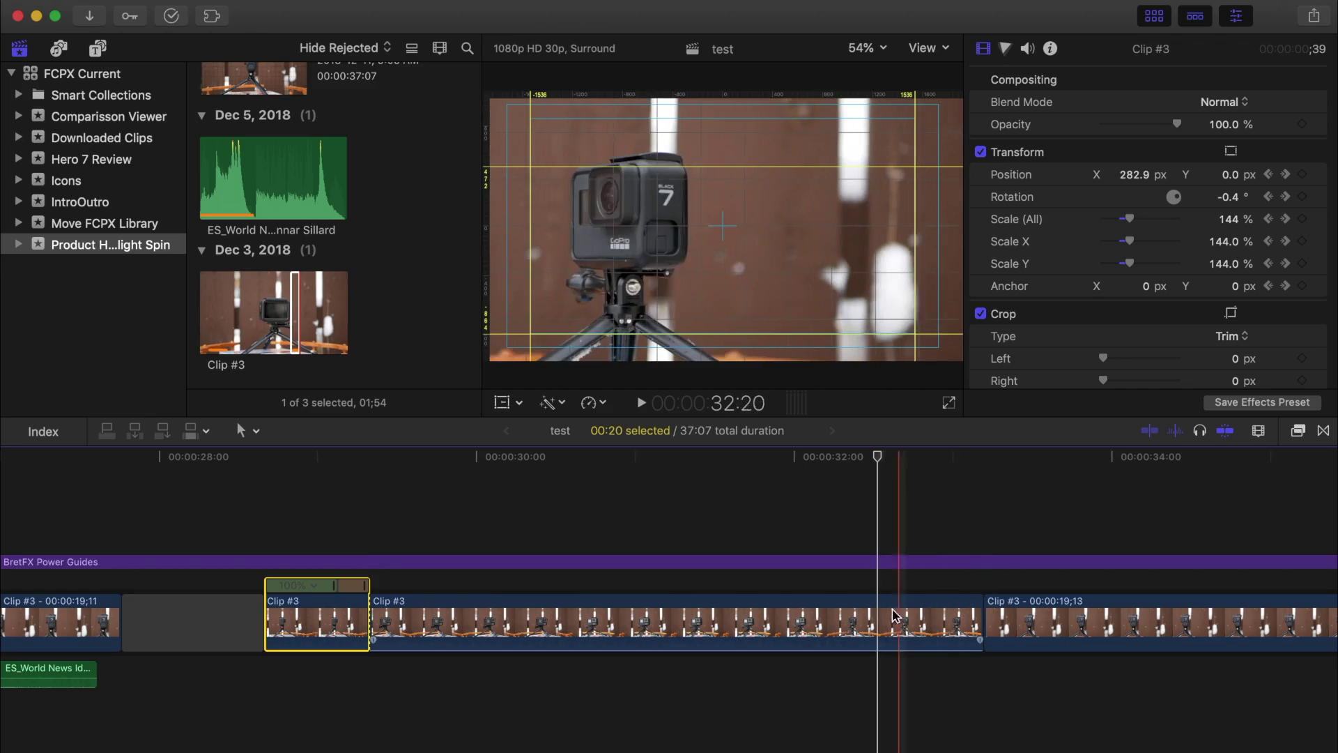
pyautogui.click(897, 615)
pyautogui.press('super+b')
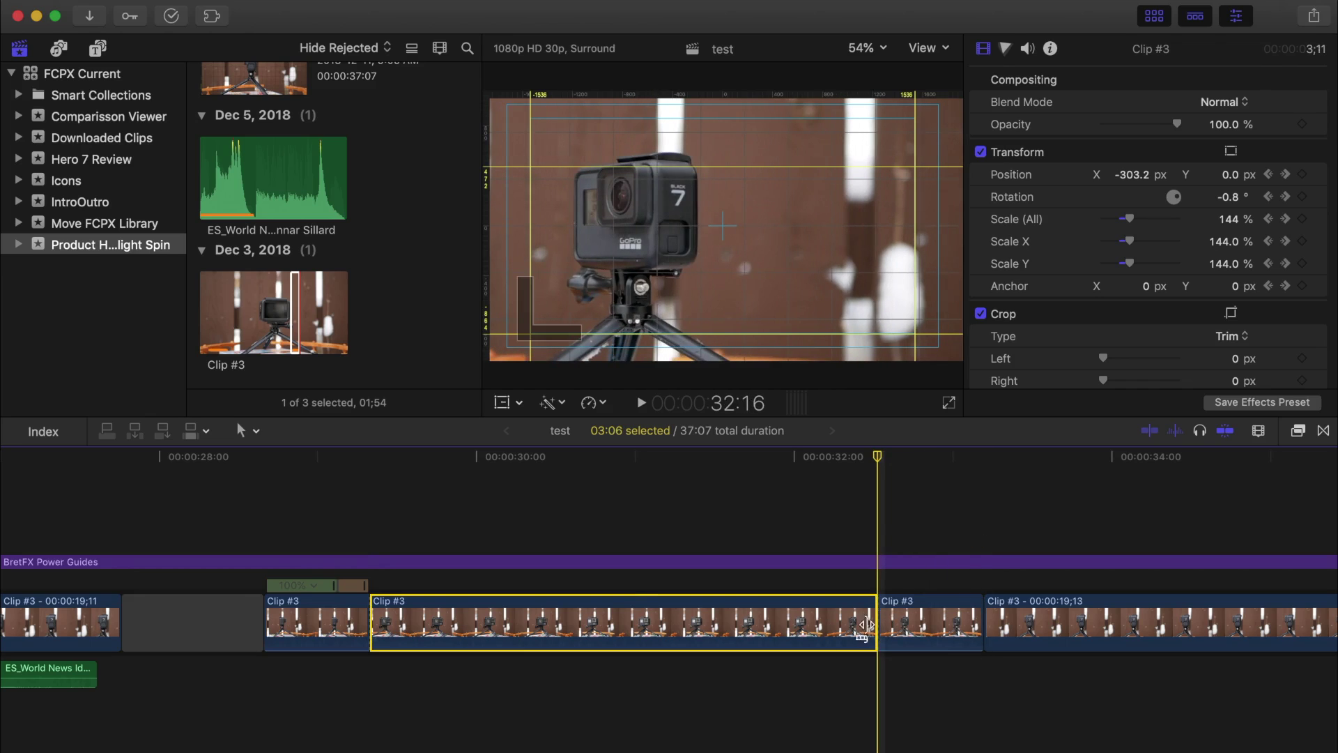
# - With video animation lanes shown, blade Clip #3 at 30:13 and 31:03, then hide the lanes
pyautogui.rightClick(634, 623)
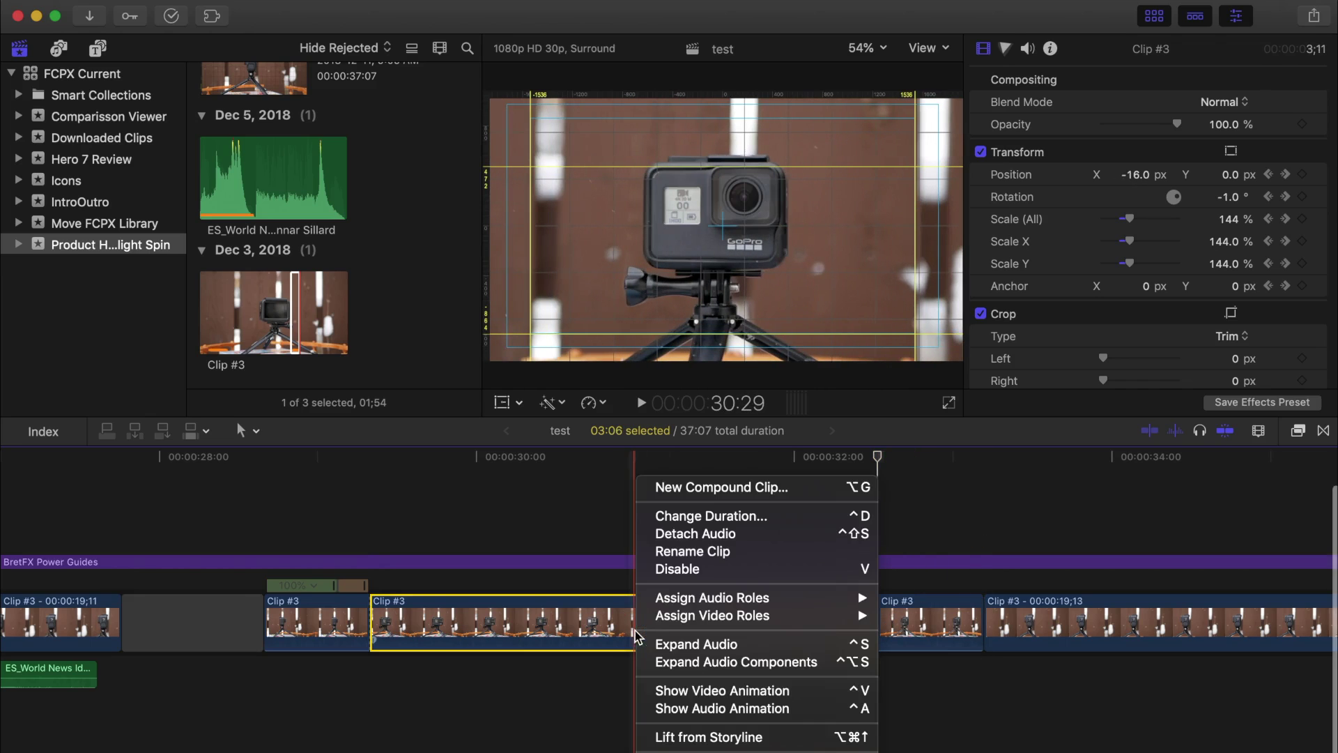
pyautogui.click(687, 690)
pyautogui.click(596, 457)
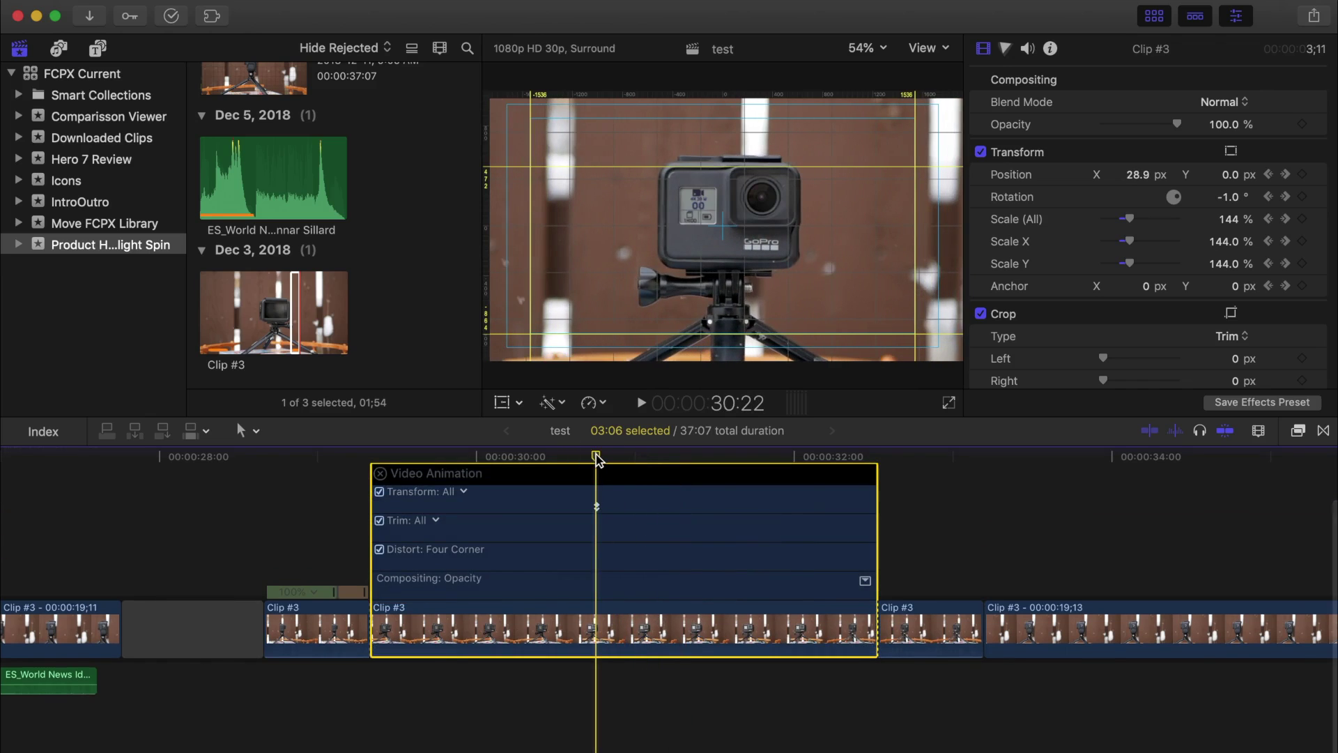
pyautogui.press('Left')
pyautogui.press('Left')
pyautogui.press('Left')
pyautogui.press('Left')
pyautogui.press('Left')
pyautogui.press('Left')
pyautogui.press('Left')
pyautogui.press('Left')
pyautogui.press('Left')
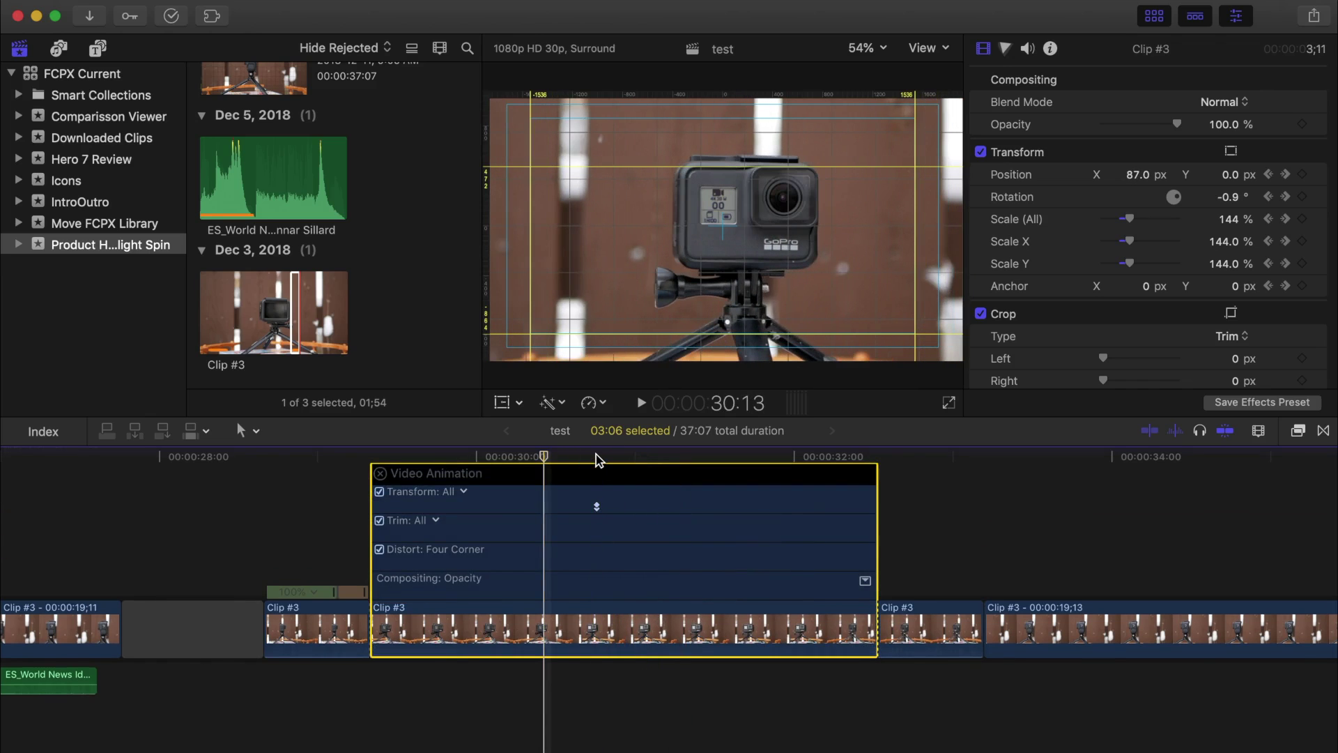
pyautogui.press('super+b')
pyautogui.press('Right')
pyautogui.press('Right')
pyautogui.press('Right')
pyautogui.press('Right')
pyautogui.press('Right')
pyautogui.press('Right')
pyautogui.press('Right')
pyautogui.press('Right')
pyautogui.press('Right')
pyautogui.press('Right')
pyautogui.press('Right')
pyautogui.press('Right')
pyautogui.press('Right')
pyautogui.press('Right')
pyautogui.press('Right')
pyautogui.press('Right')
pyautogui.press('Right')
pyautogui.press('Right')
pyautogui.press('Right')
pyautogui.press('Right')
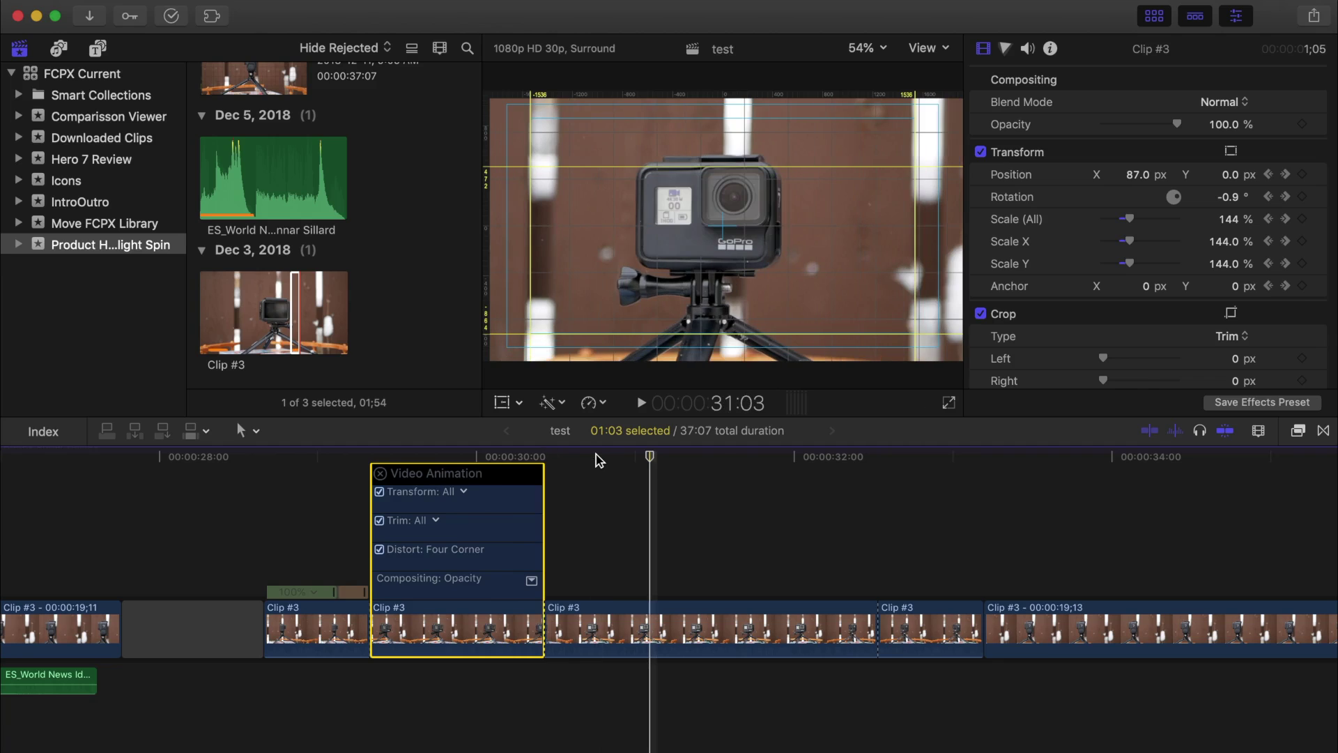
pyautogui.click(655, 628)
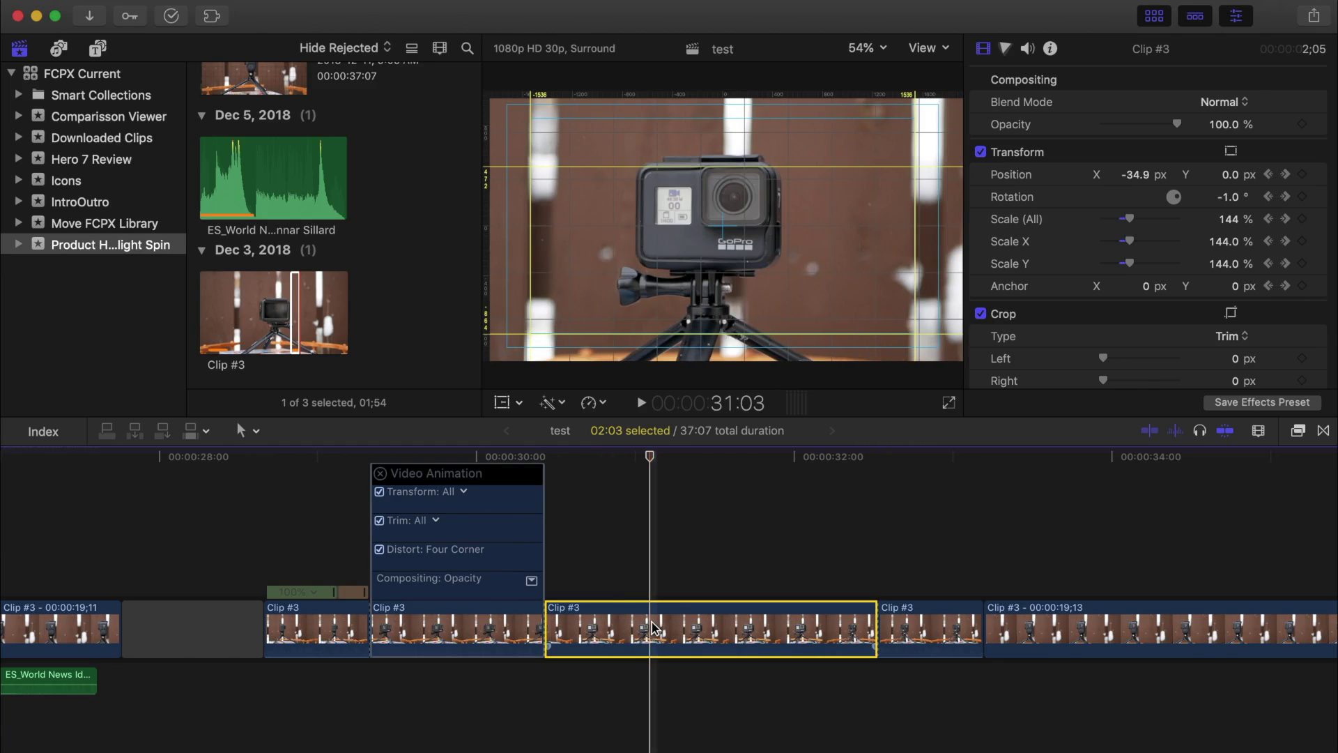
pyautogui.press('super+b')
pyautogui.hotkey('ctrl', 'v')
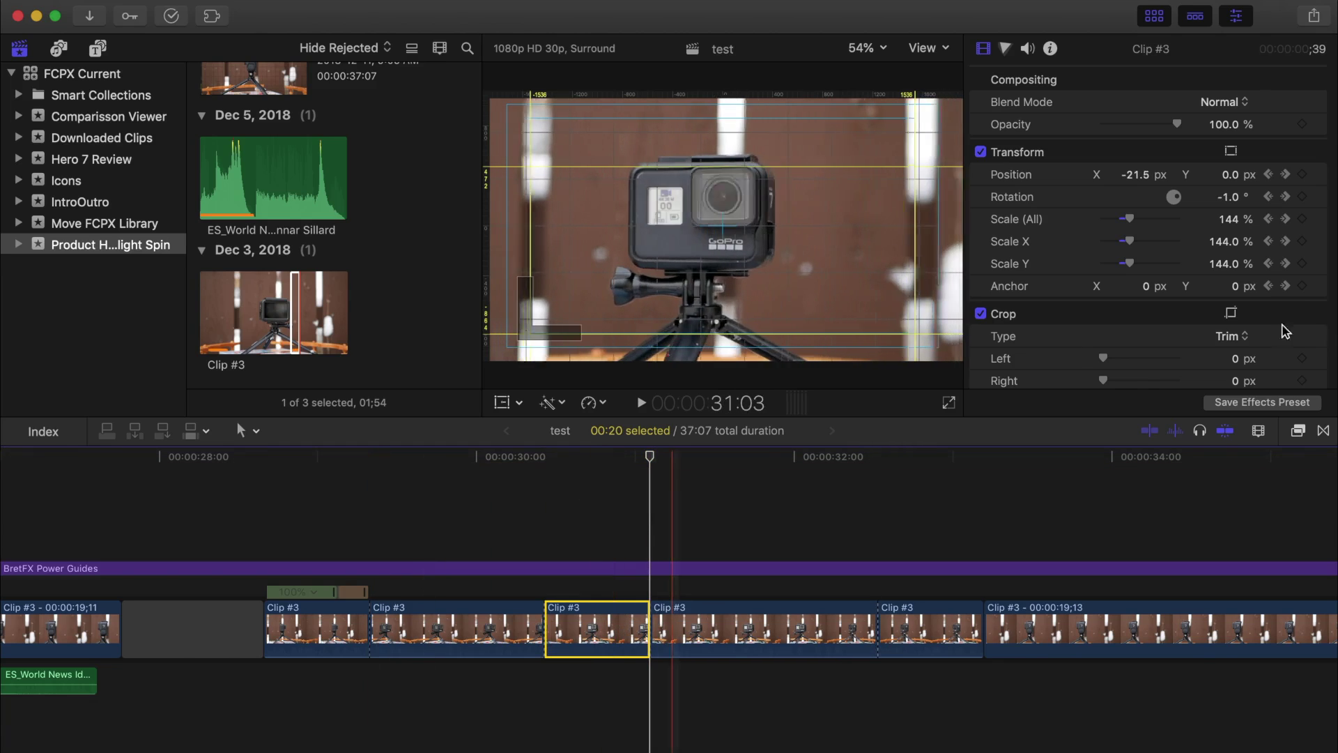
# - Find the Flashing effect by searching 'flash' and apply it to two short Clip #3 pieces
pyautogui.click(1298, 431)
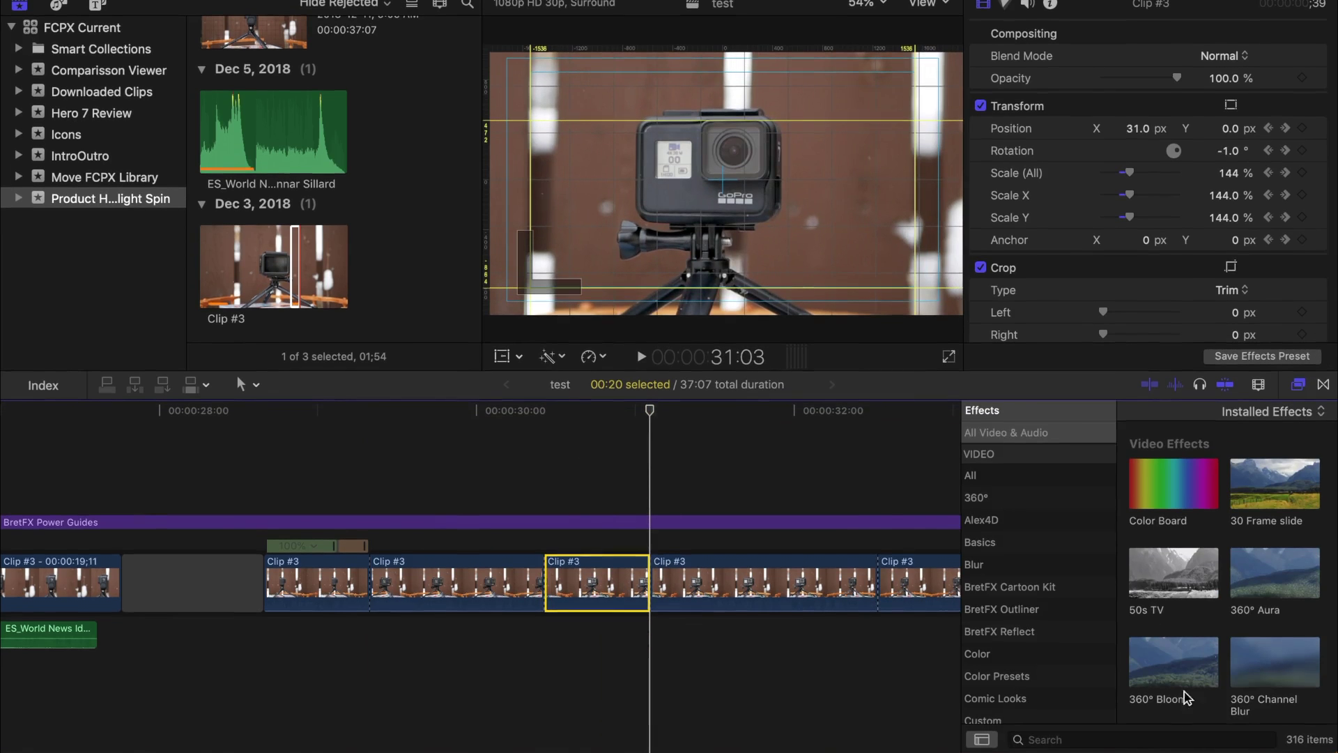
pyautogui.click(1199, 740)
pyautogui.write('flash')
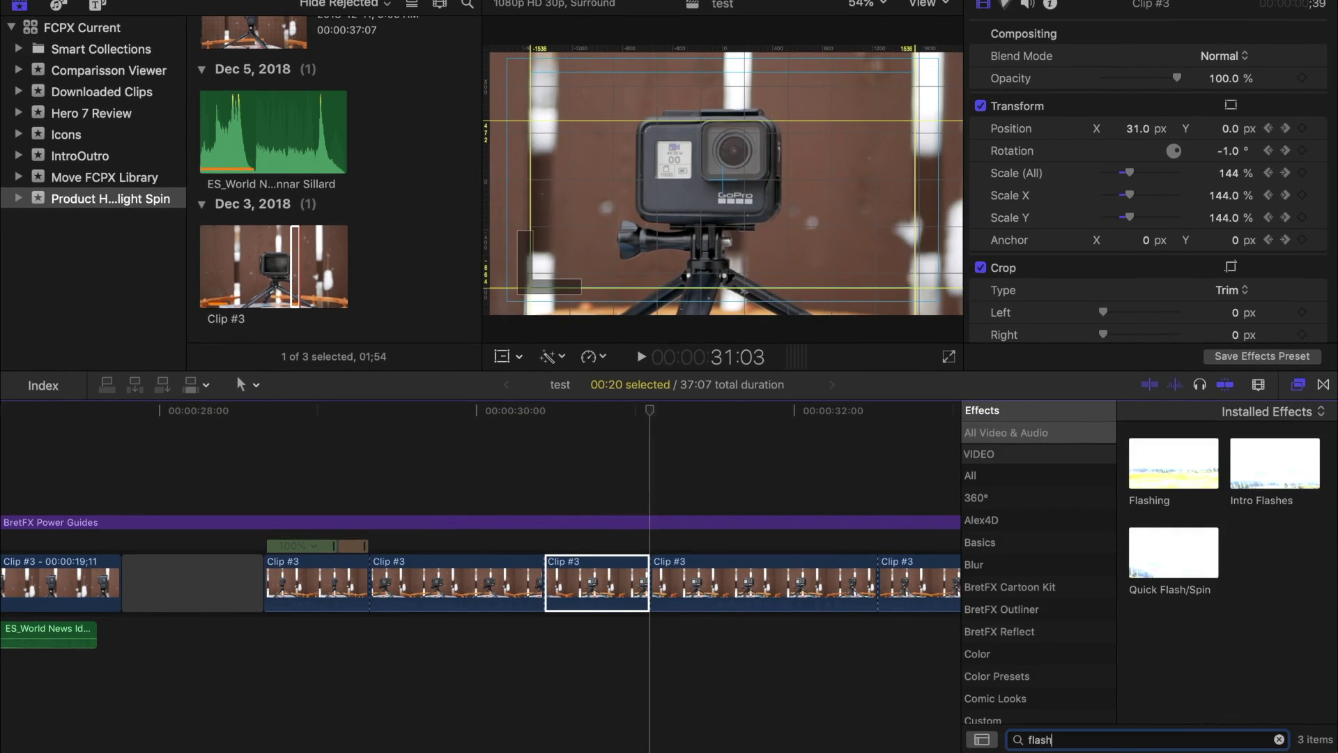
pyautogui.click(1159, 503)
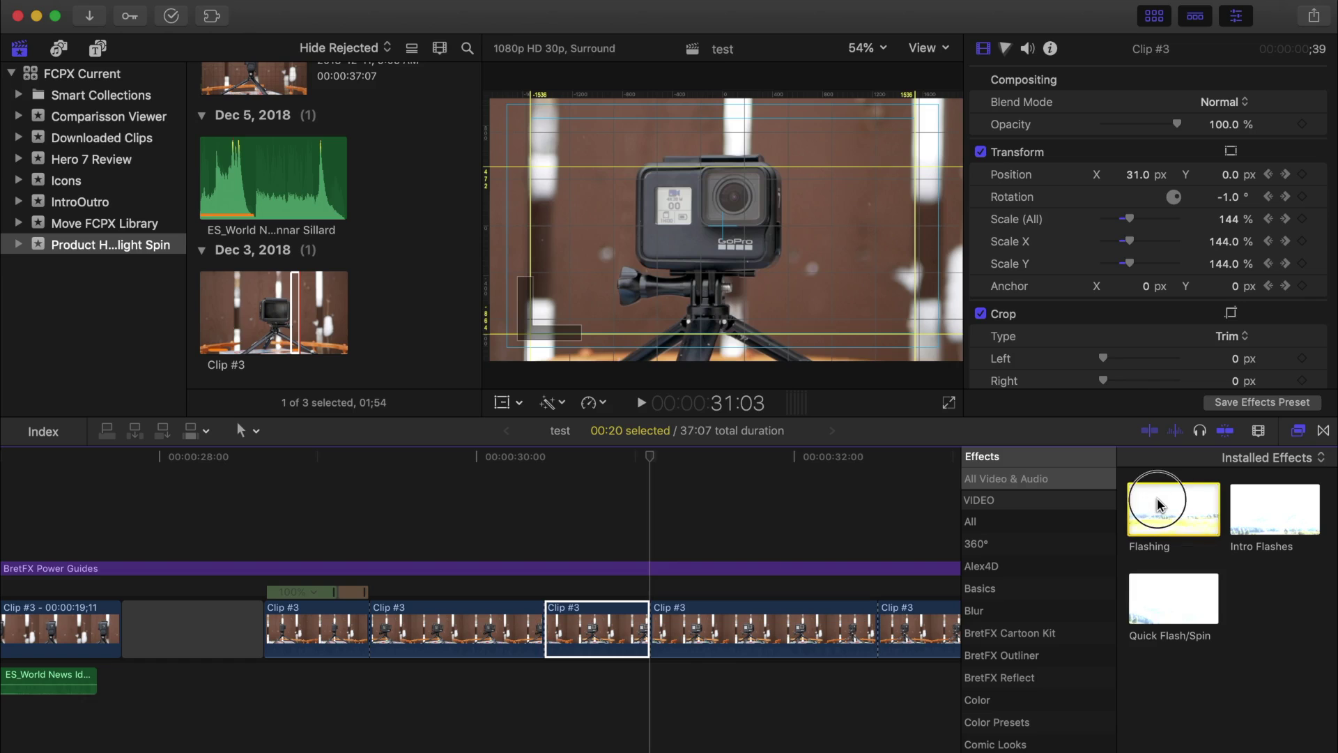
pyautogui.moveTo(1159, 503); pyautogui.dragTo(327, 628)
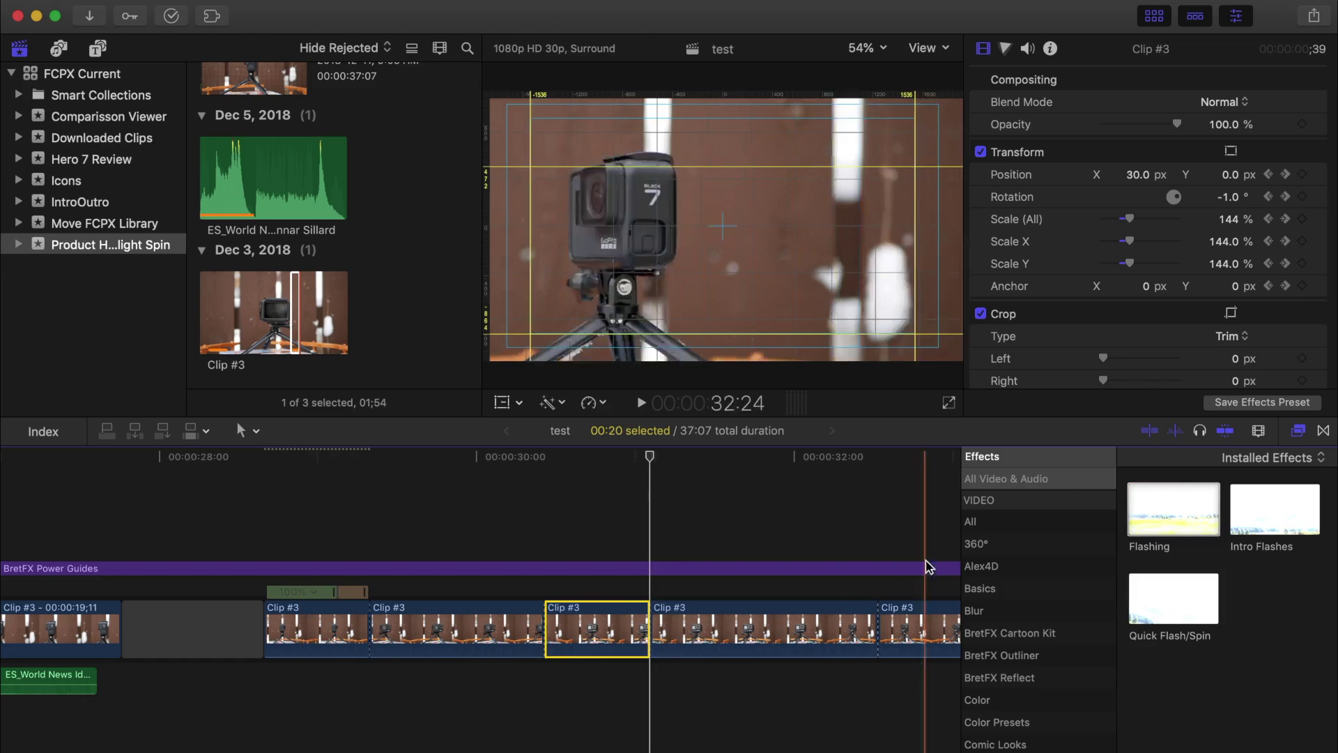
pyautogui.moveTo(1159, 503); pyautogui.dragTo(793, 636)
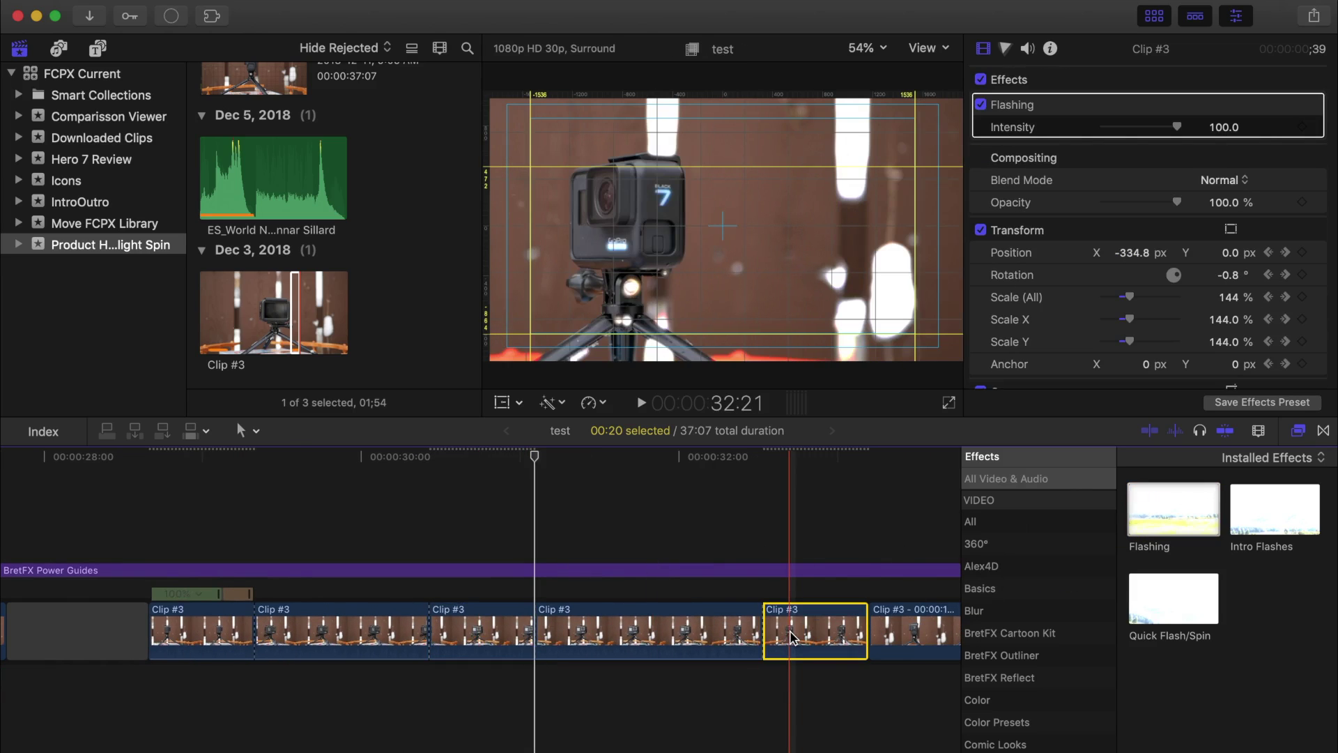
# - Zoom out and duplicate the ES_World News Ident music clip further along the timeline
pyautogui.click(1299, 432)
pyautogui.press('super+minus')
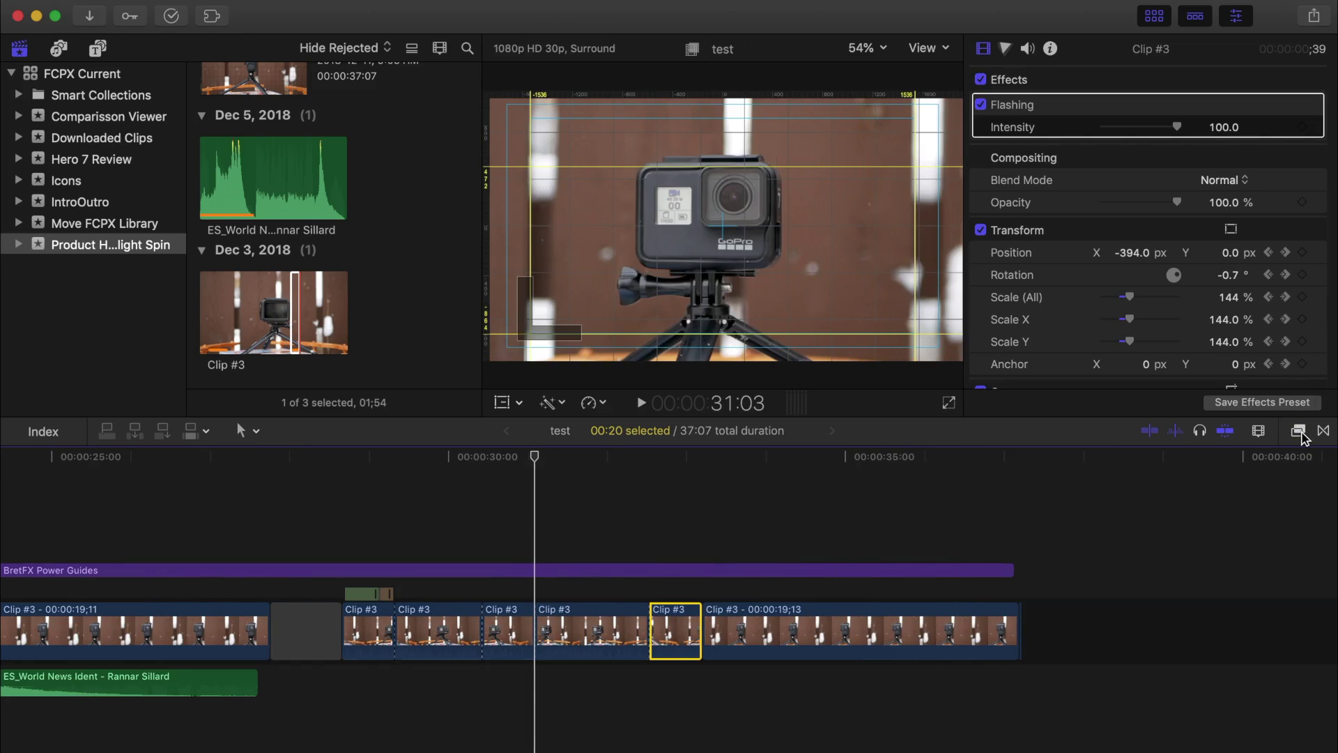
pyautogui.moveTo(117, 687); pyautogui.dragTo(859, 682)
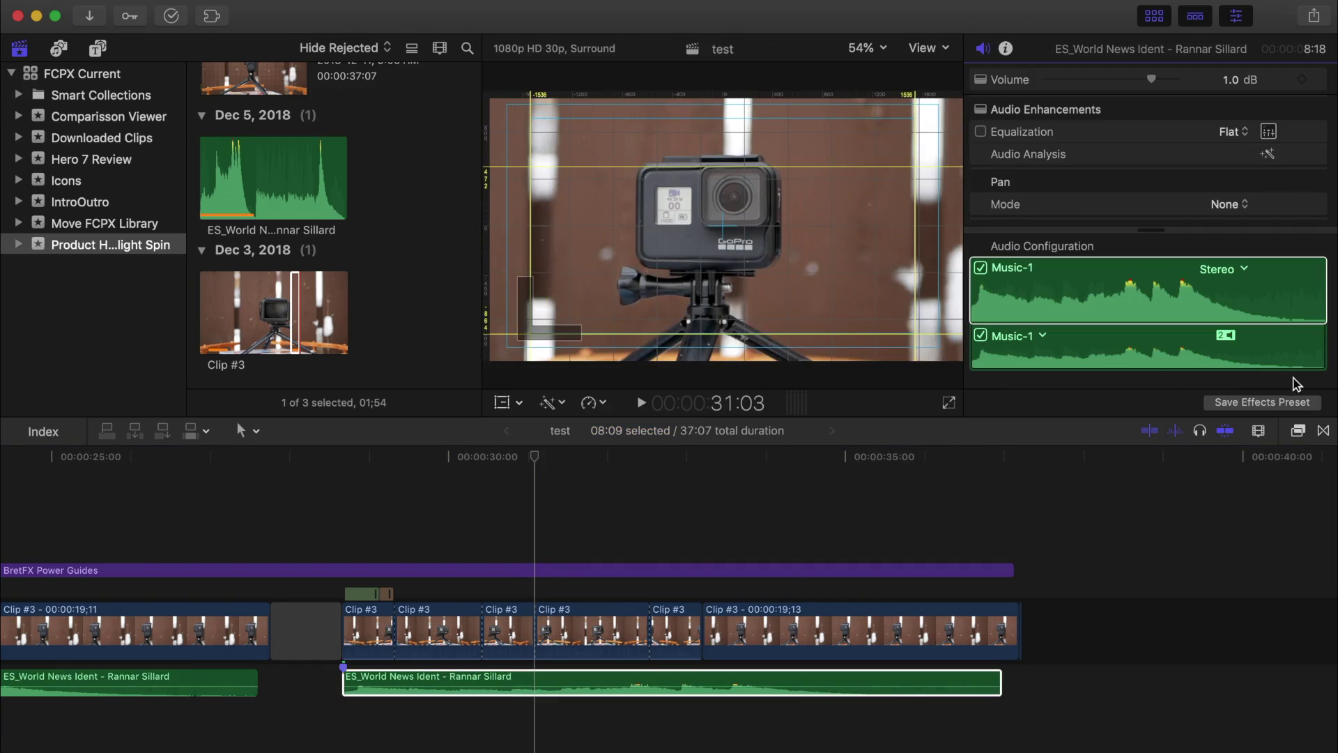
# - Switch the timeline's clip appearance to show larger audio waveforms
pyautogui.click(1258, 430)
pyautogui.click(1141, 514)
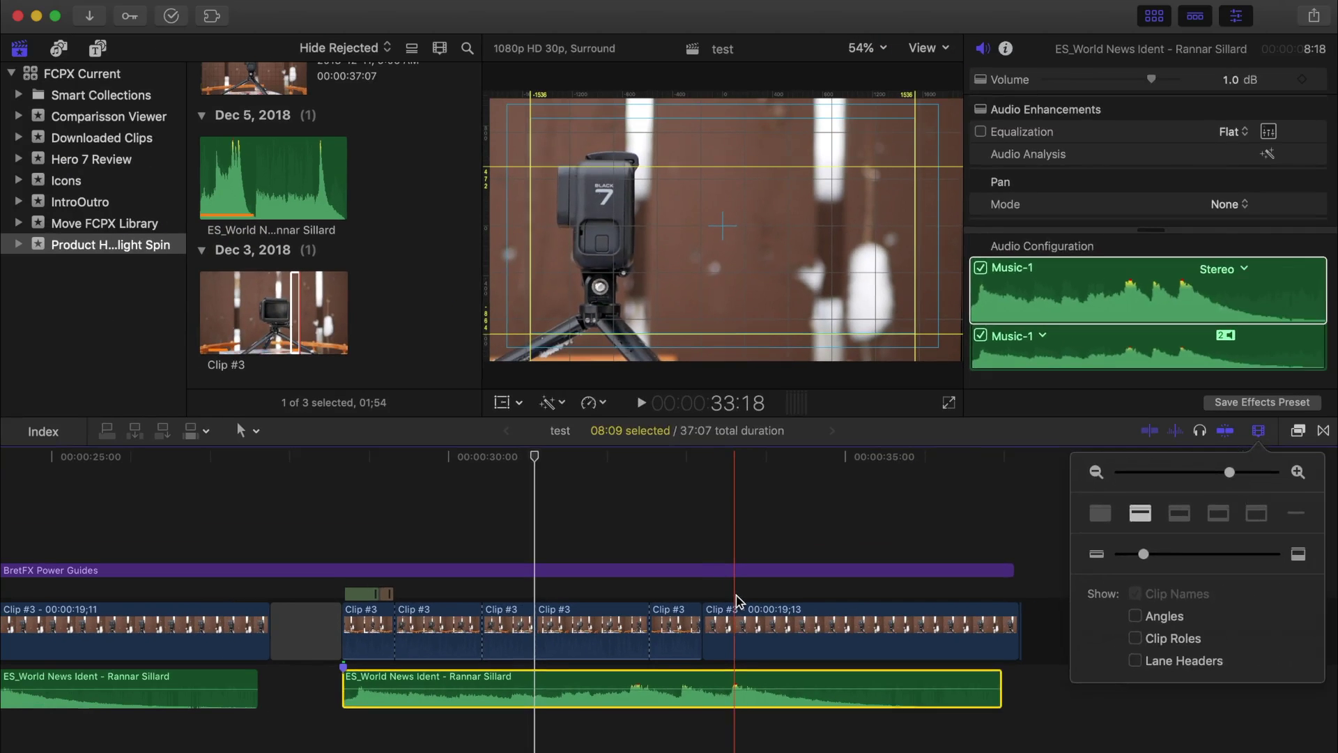
pyautogui.click(494, 385)
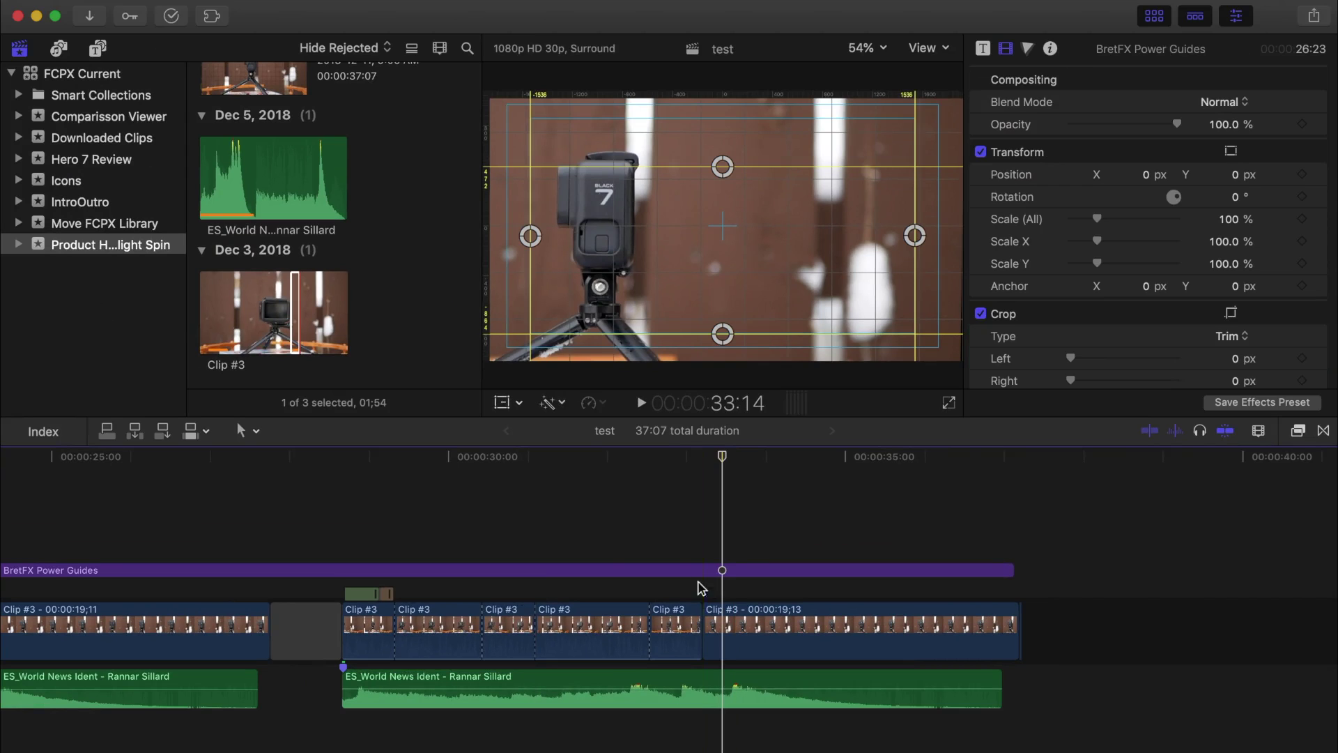
# - Keyframe a punch-in from 33:14 to 33:19, scaling the last Clip #3 to 157% and shifting it right
pyautogui.click(502, 402)
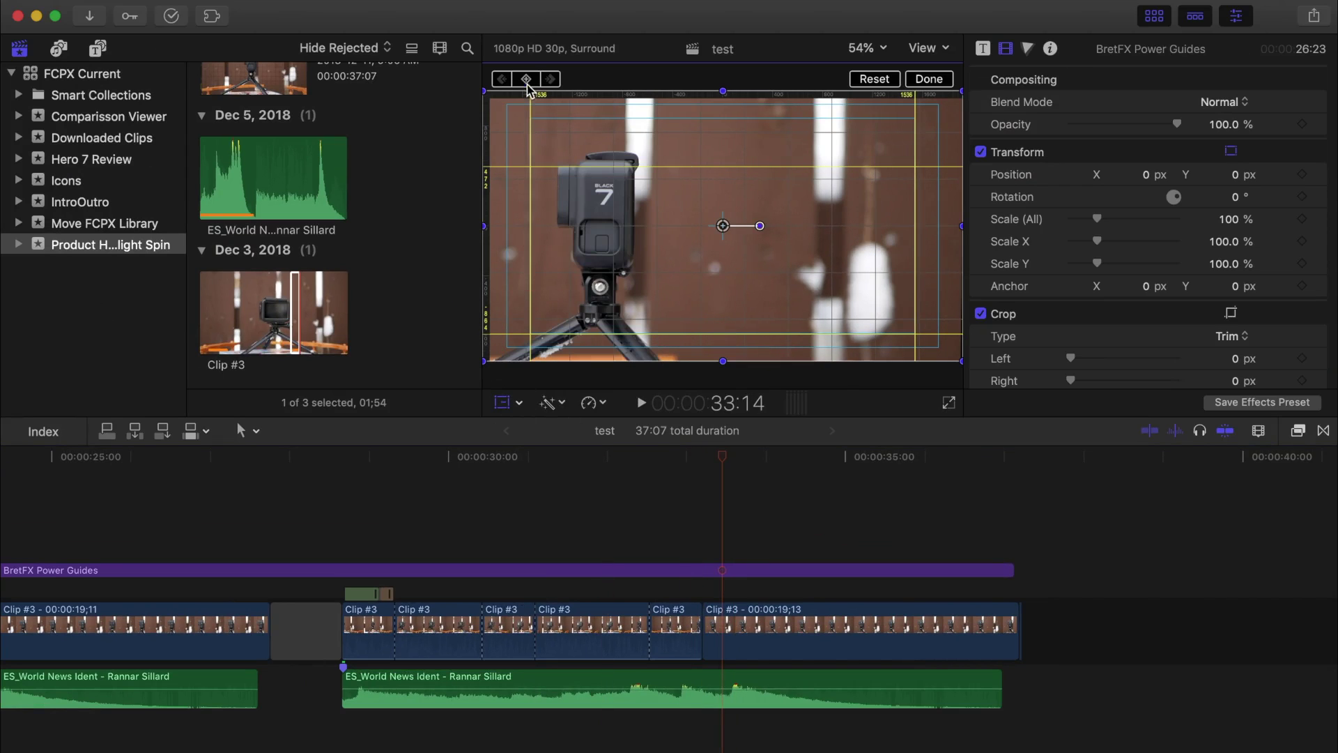
pyautogui.click(526, 80)
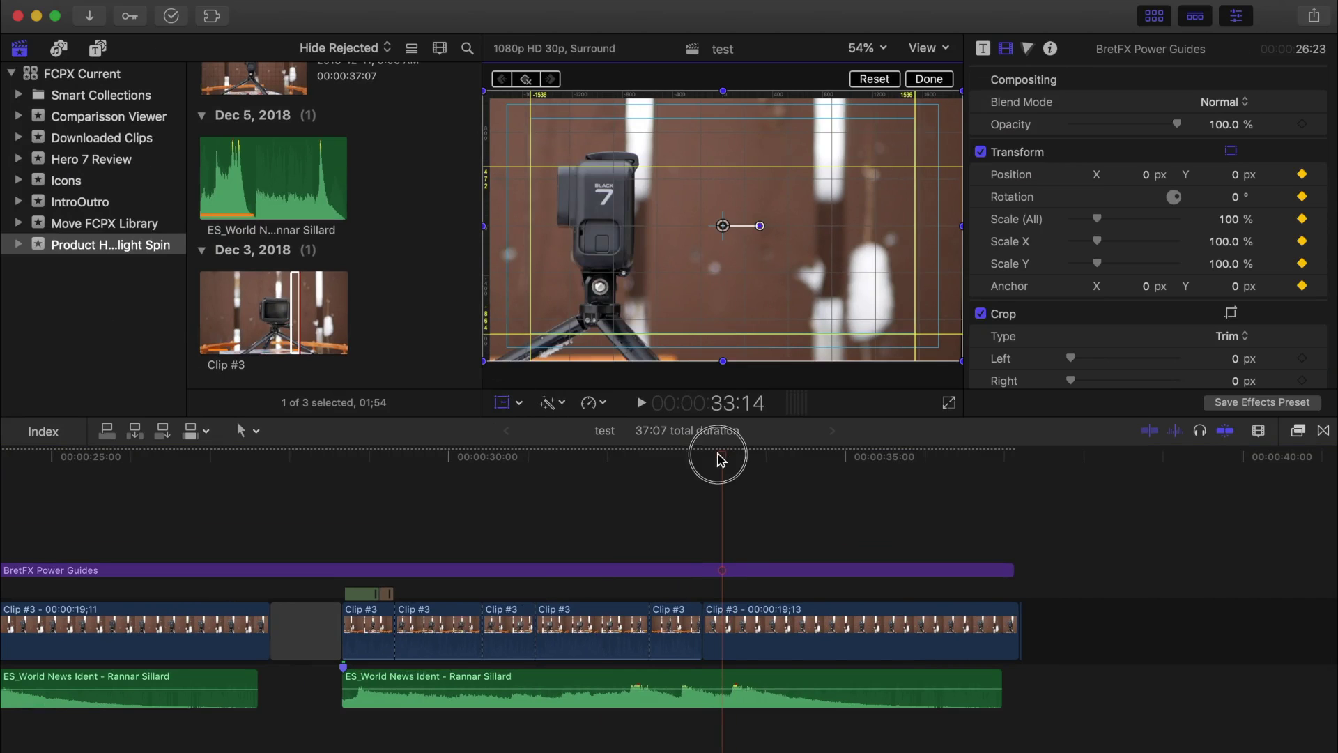
pyautogui.moveTo(720, 458); pyautogui.dragTo(739, 466)
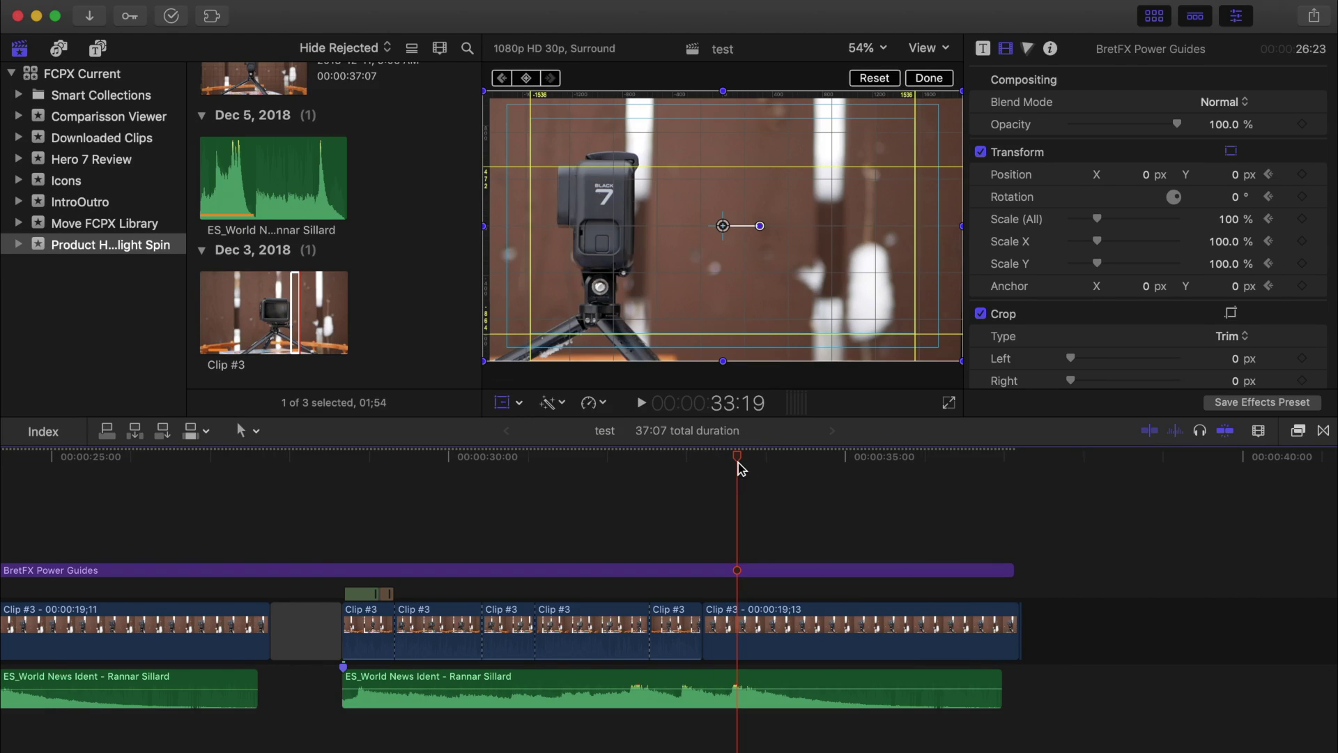
pyautogui.moveTo(724, 228); pyautogui.dragTo(840, 243)
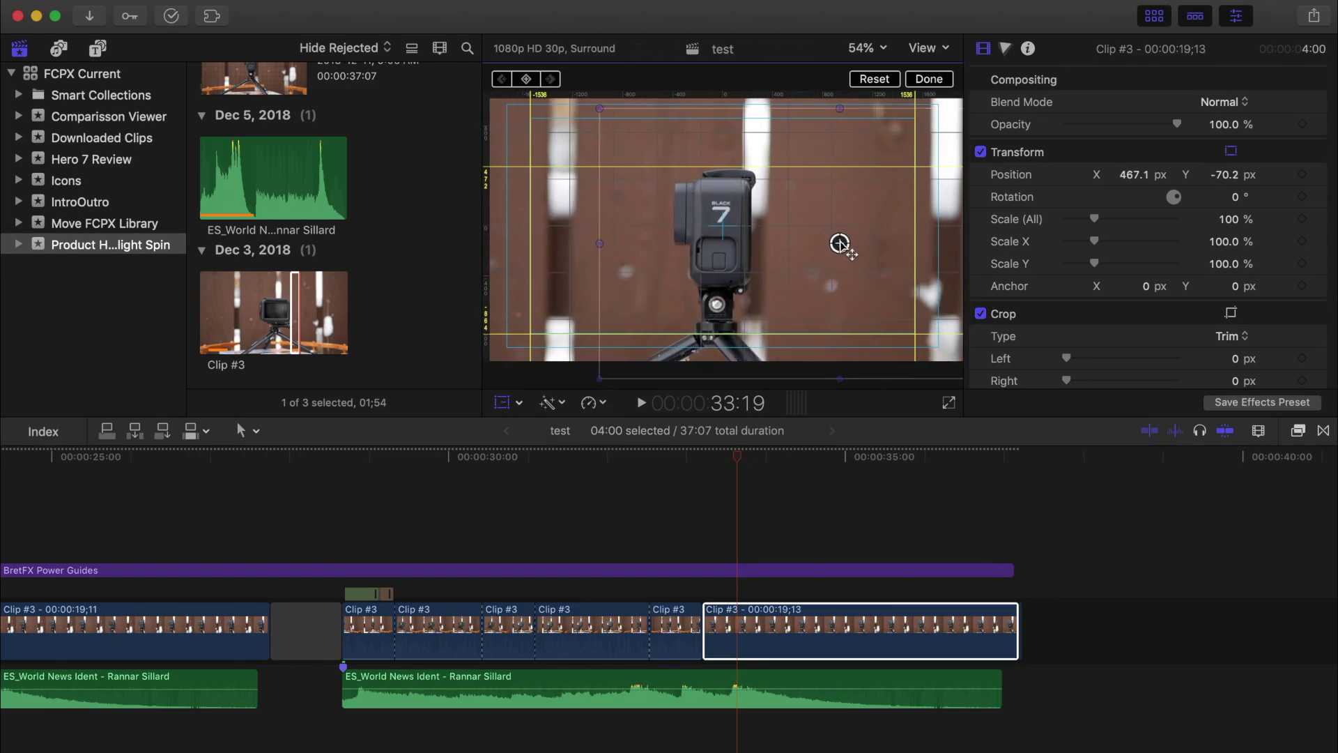
pyautogui.moveTo(1094, 219); pyautogui.dragTo(1110, 263)
pyautogui.moveTo(839, 243); pyautogui.dragTo(985, 245)
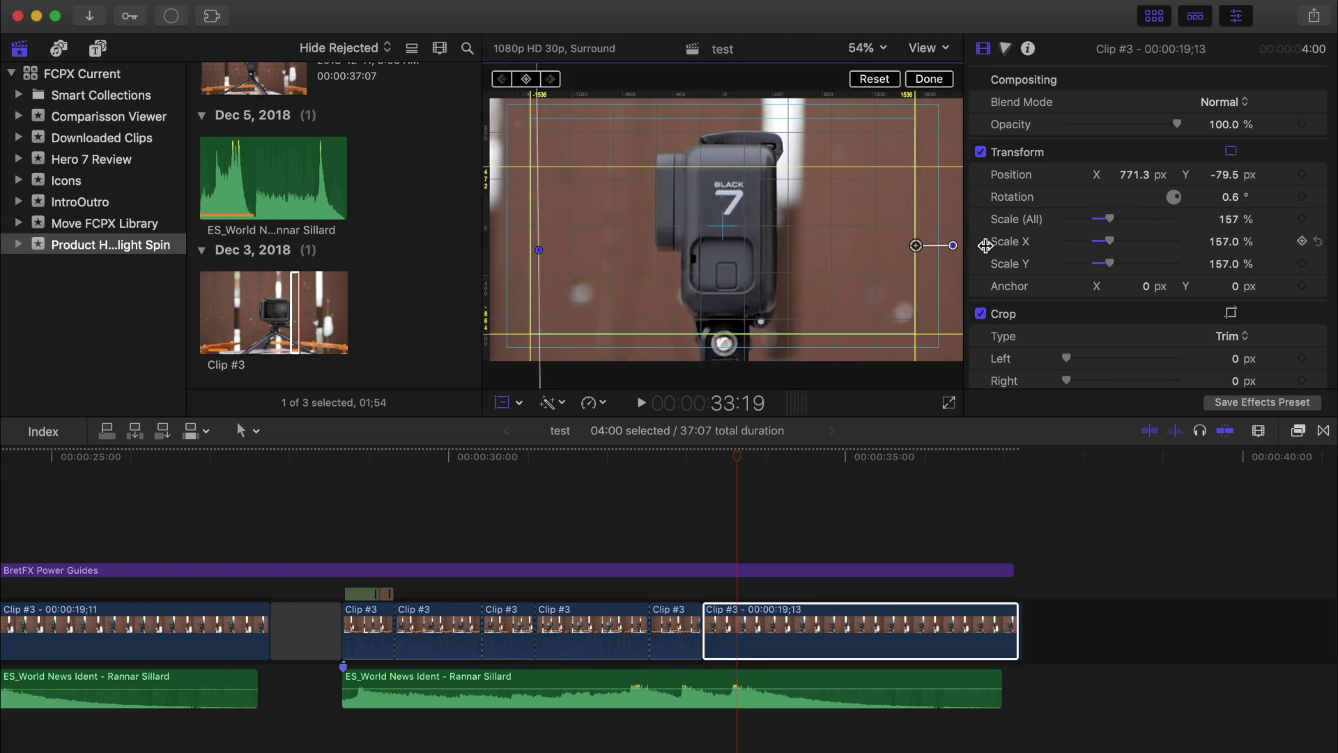
pyautogui.click(929, 80)
# - Delete the BretFX Power Guides clip from the timeline
pyautogui.click(718, 573)
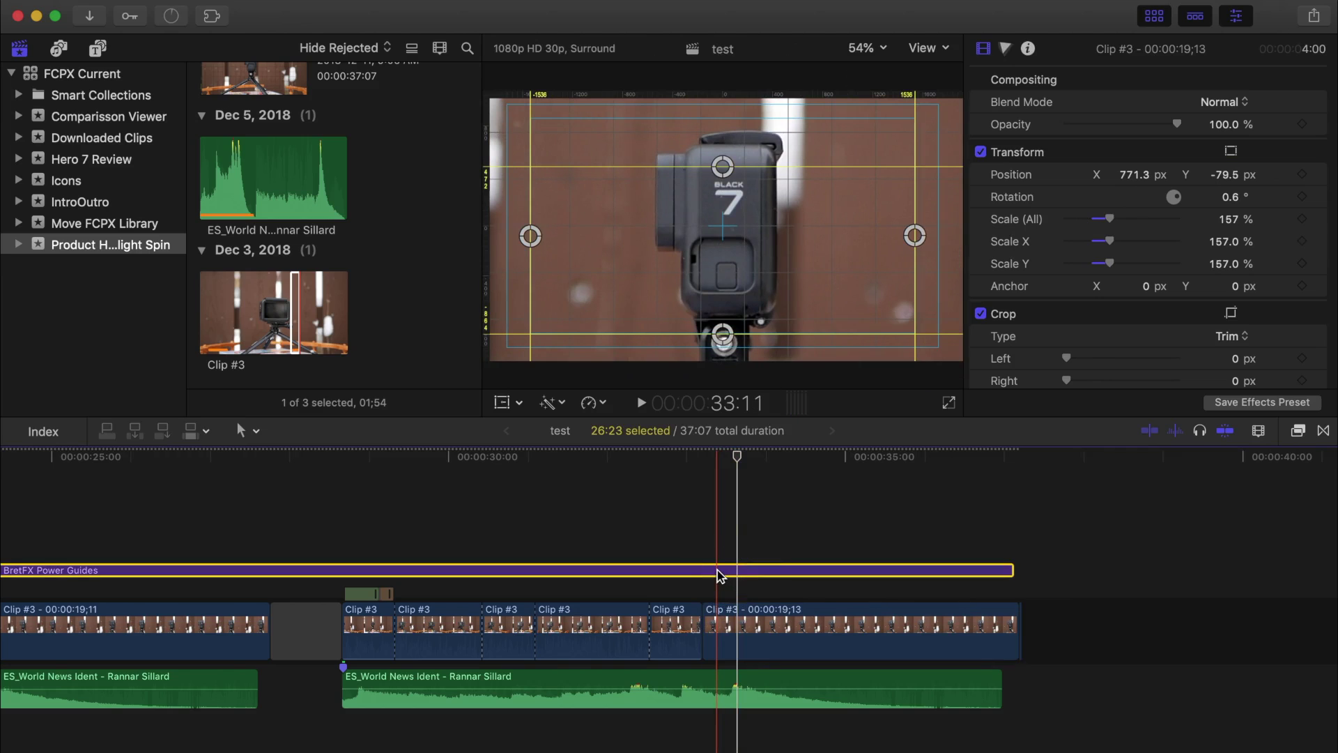
pyautogui.press('Delete')
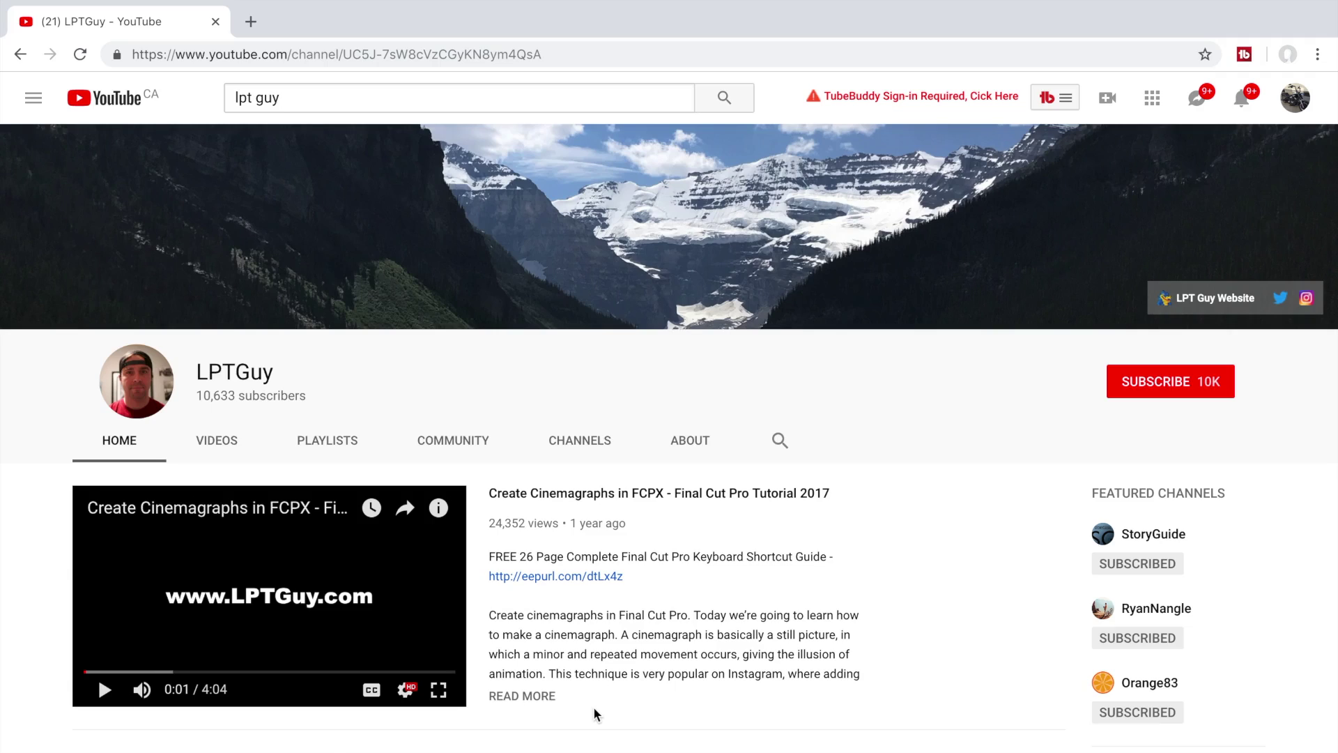
# - Subscribe to the YouTube channel and enable its bell notifications
pyautogui.click(1138, 388)
pyautogui.click(1221, 384)
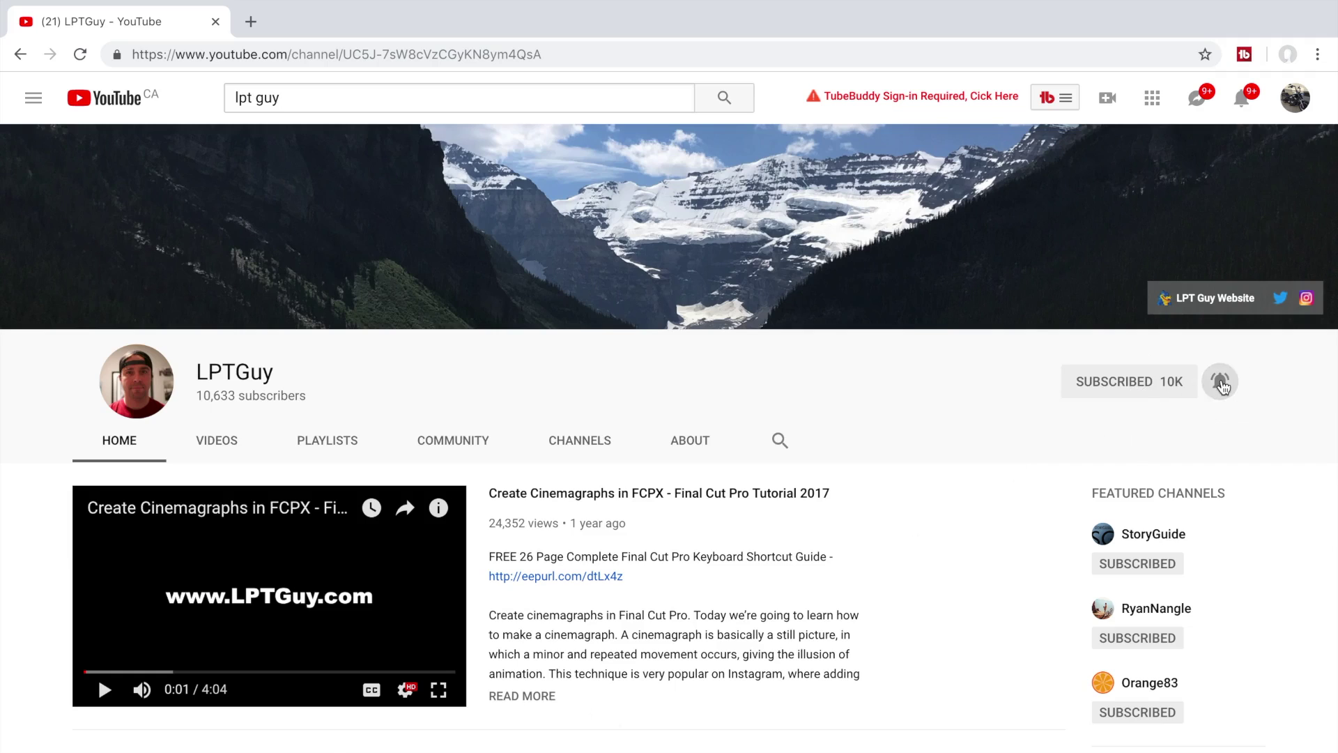